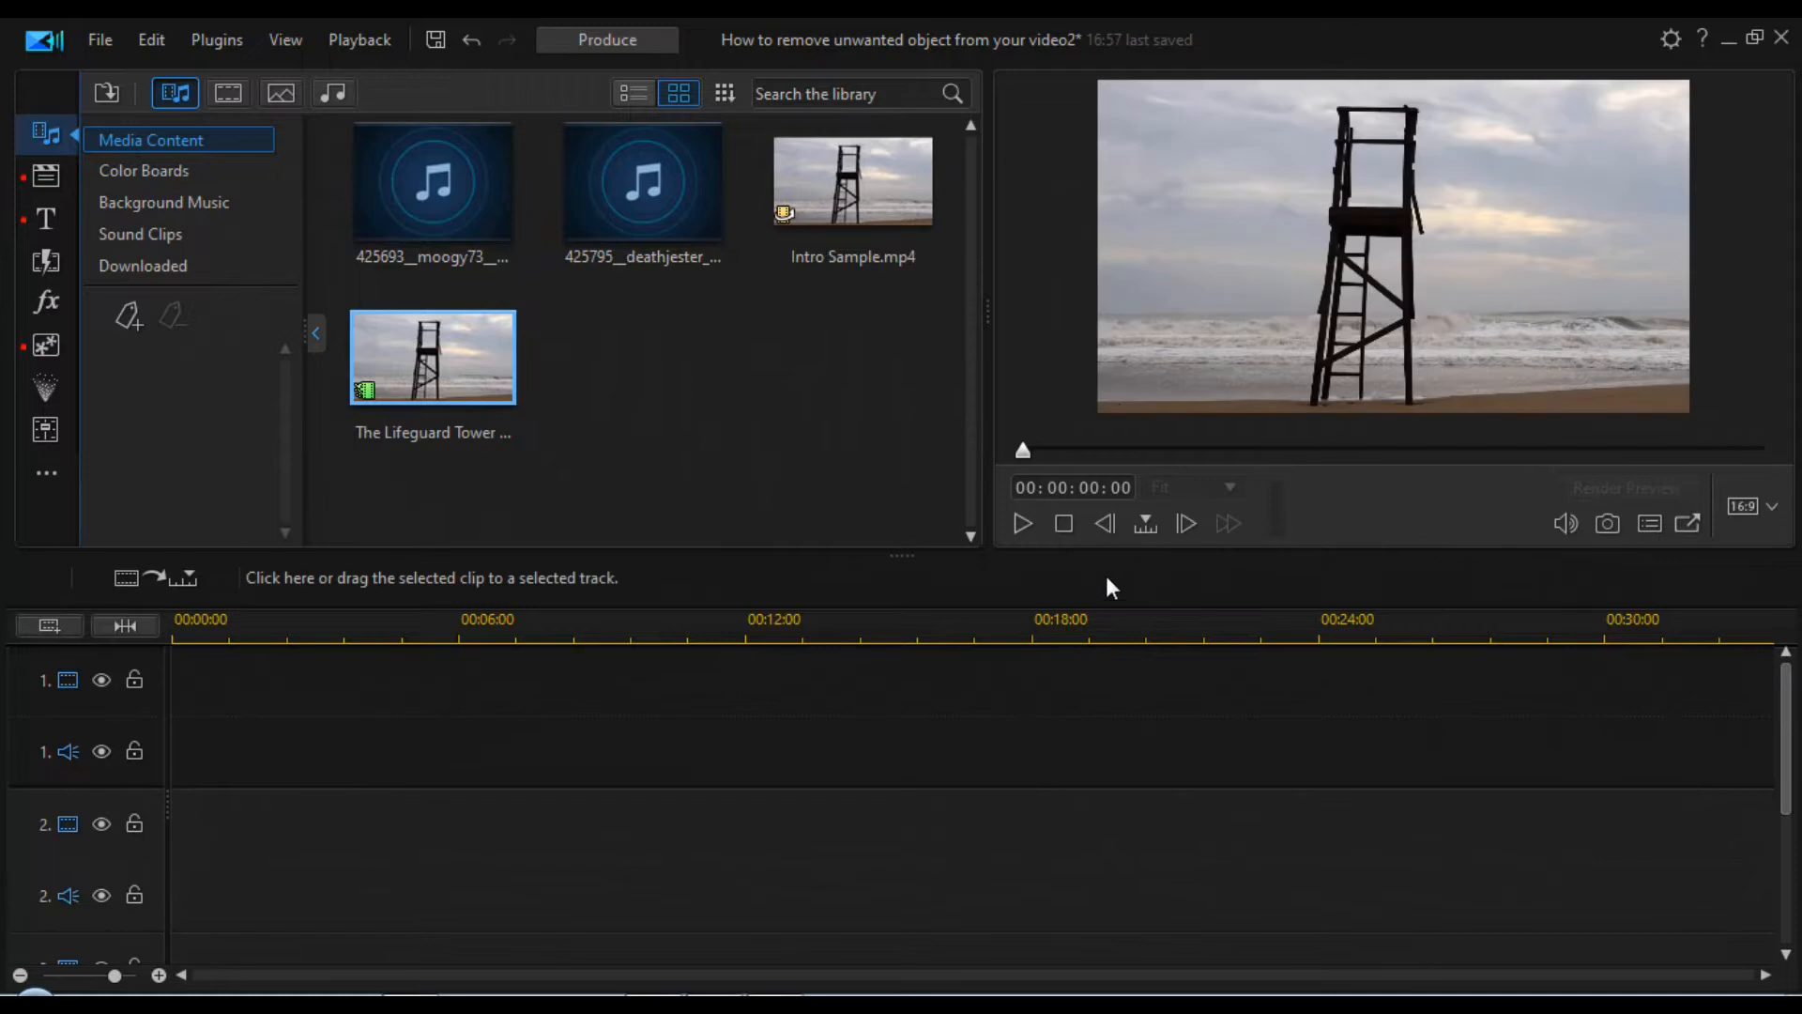
# Step: Play back the lifeguard tower clip and Intro Sample.mp4 from the media library
pyautogui.click(1023, 524)
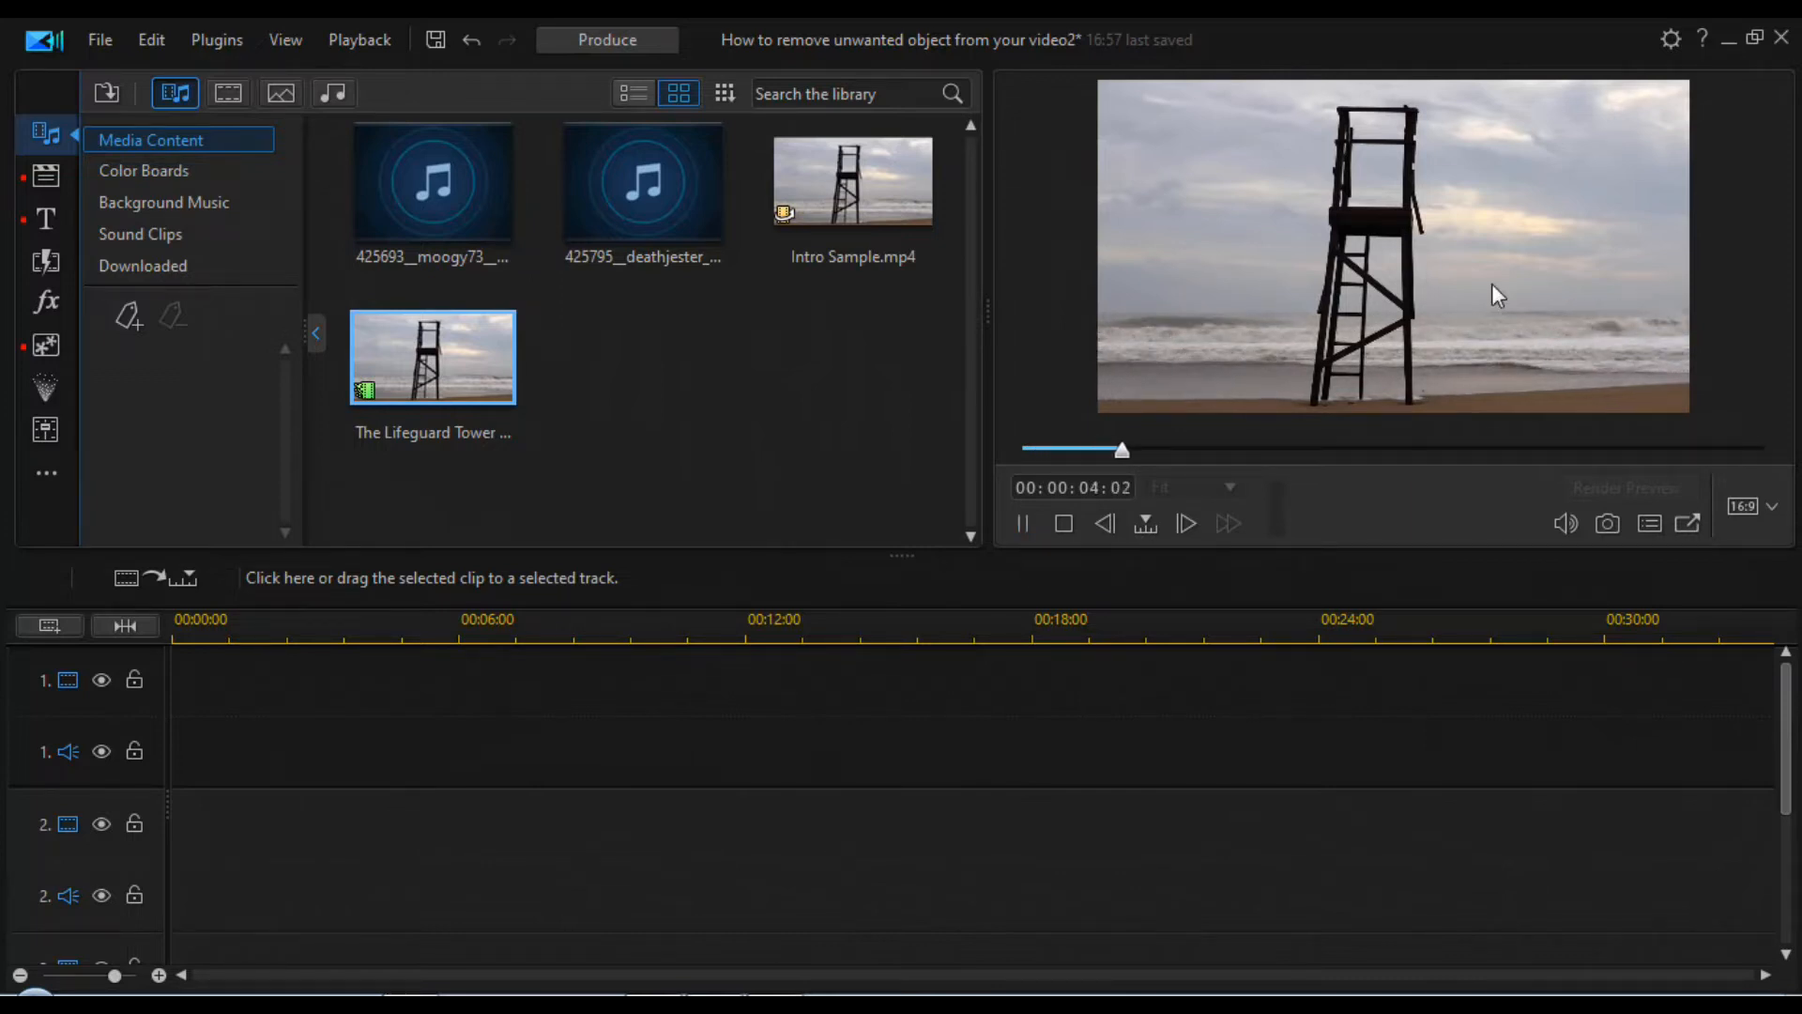
pyautogui.click(1064, 523)
pyautogui.click(881, 206)
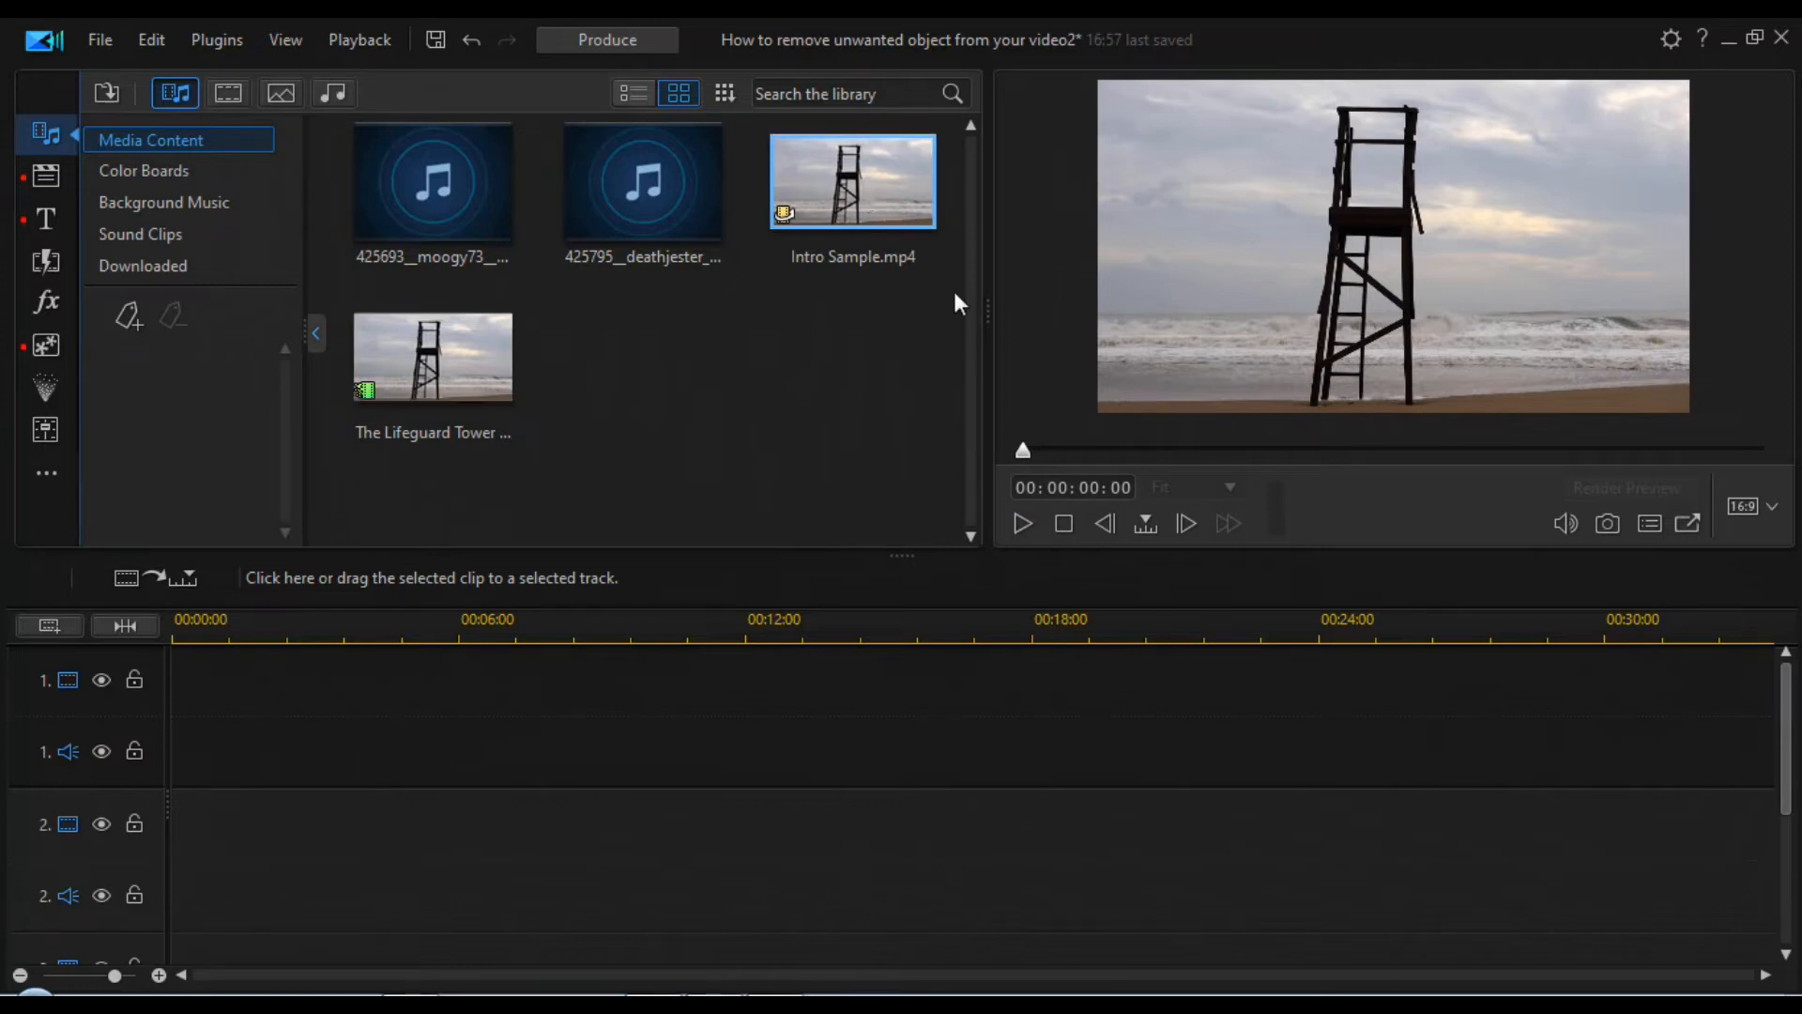
pyautogui.click(1023, 521)
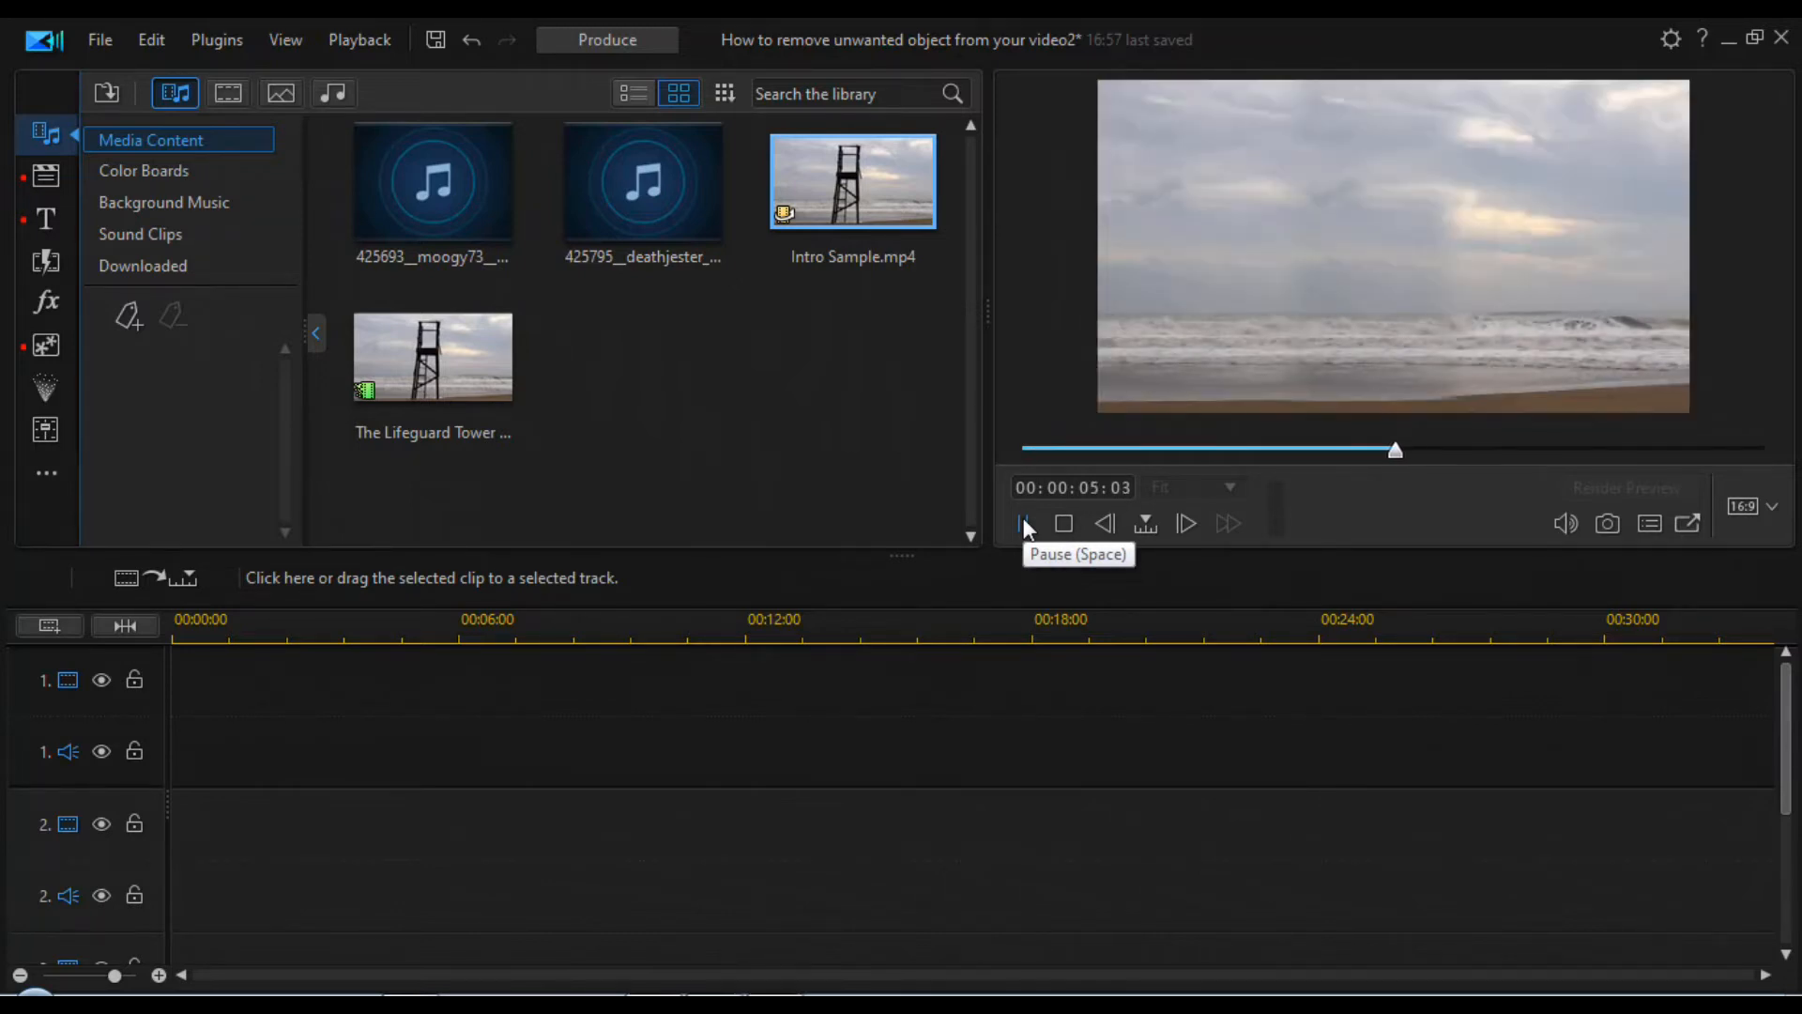
pyautogui.click(1023, 521)
pyautogui.click(1072, 528)
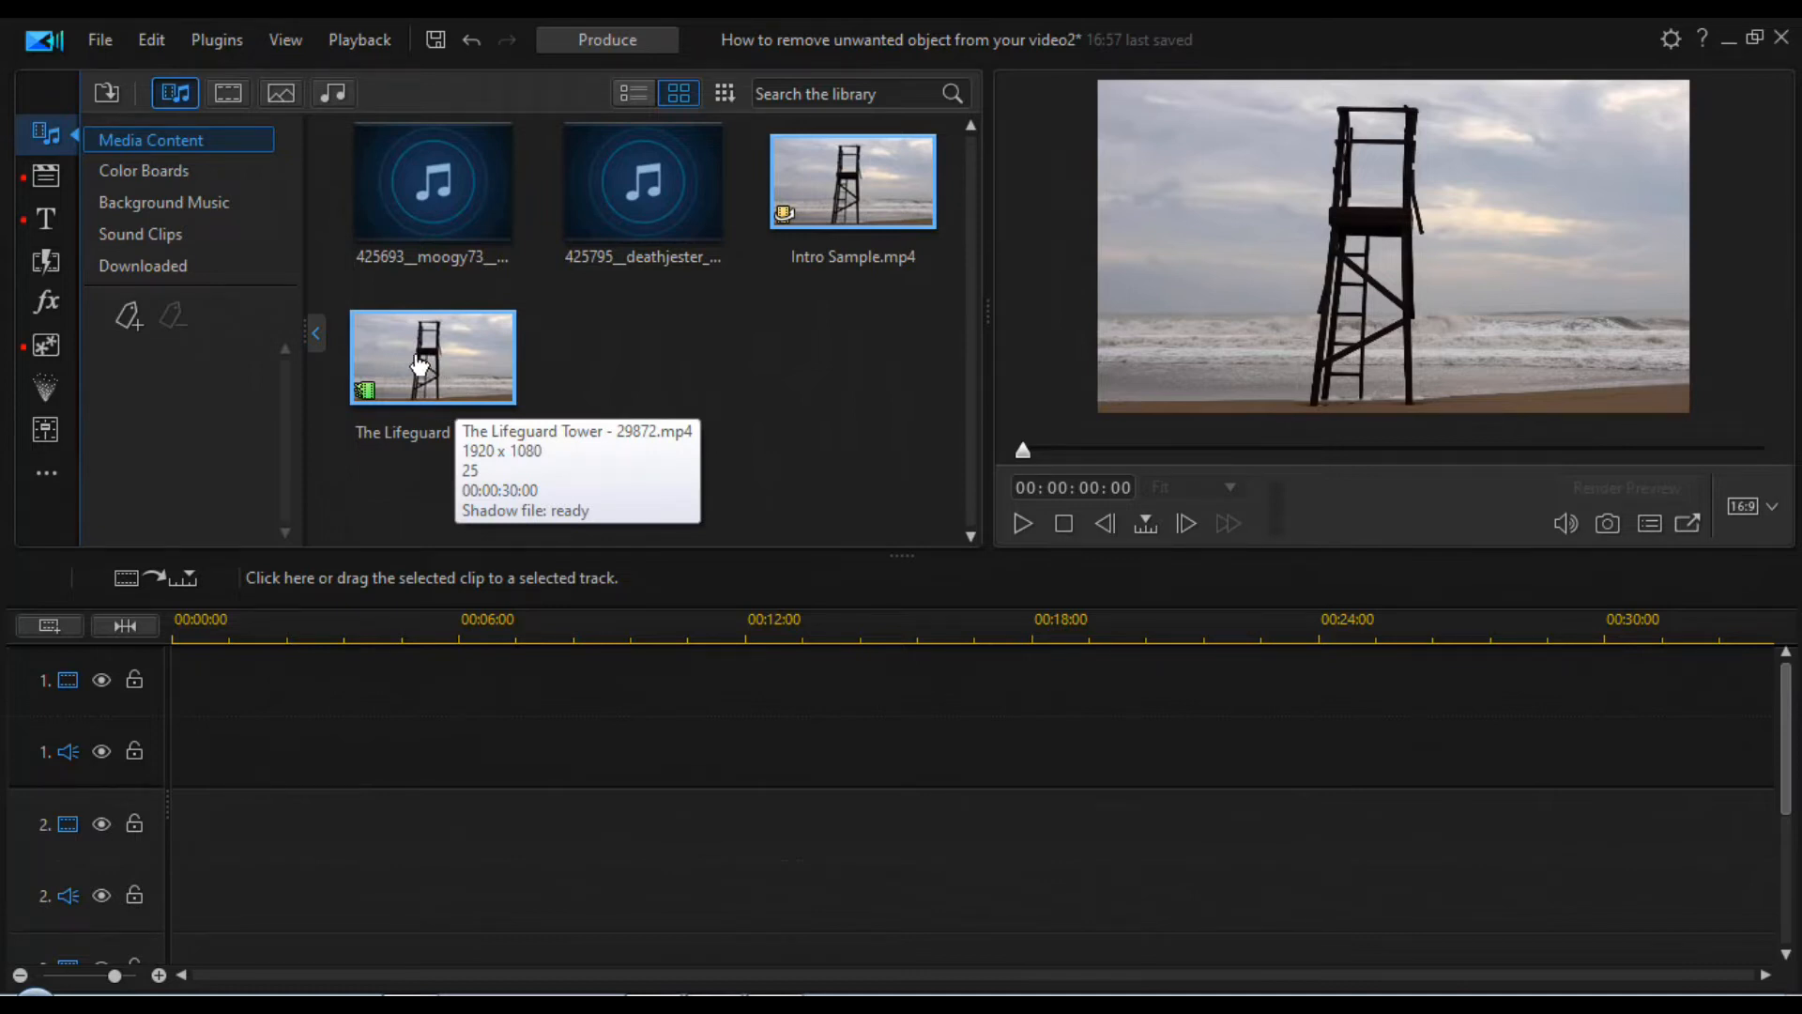
# Step: Place The Lifeguard Tower clip at the start of video track 1 and cut away everything after 00:00:09:33
pyautogui.moveTo(437, 358); pyautogui.dragTo(169, 751)
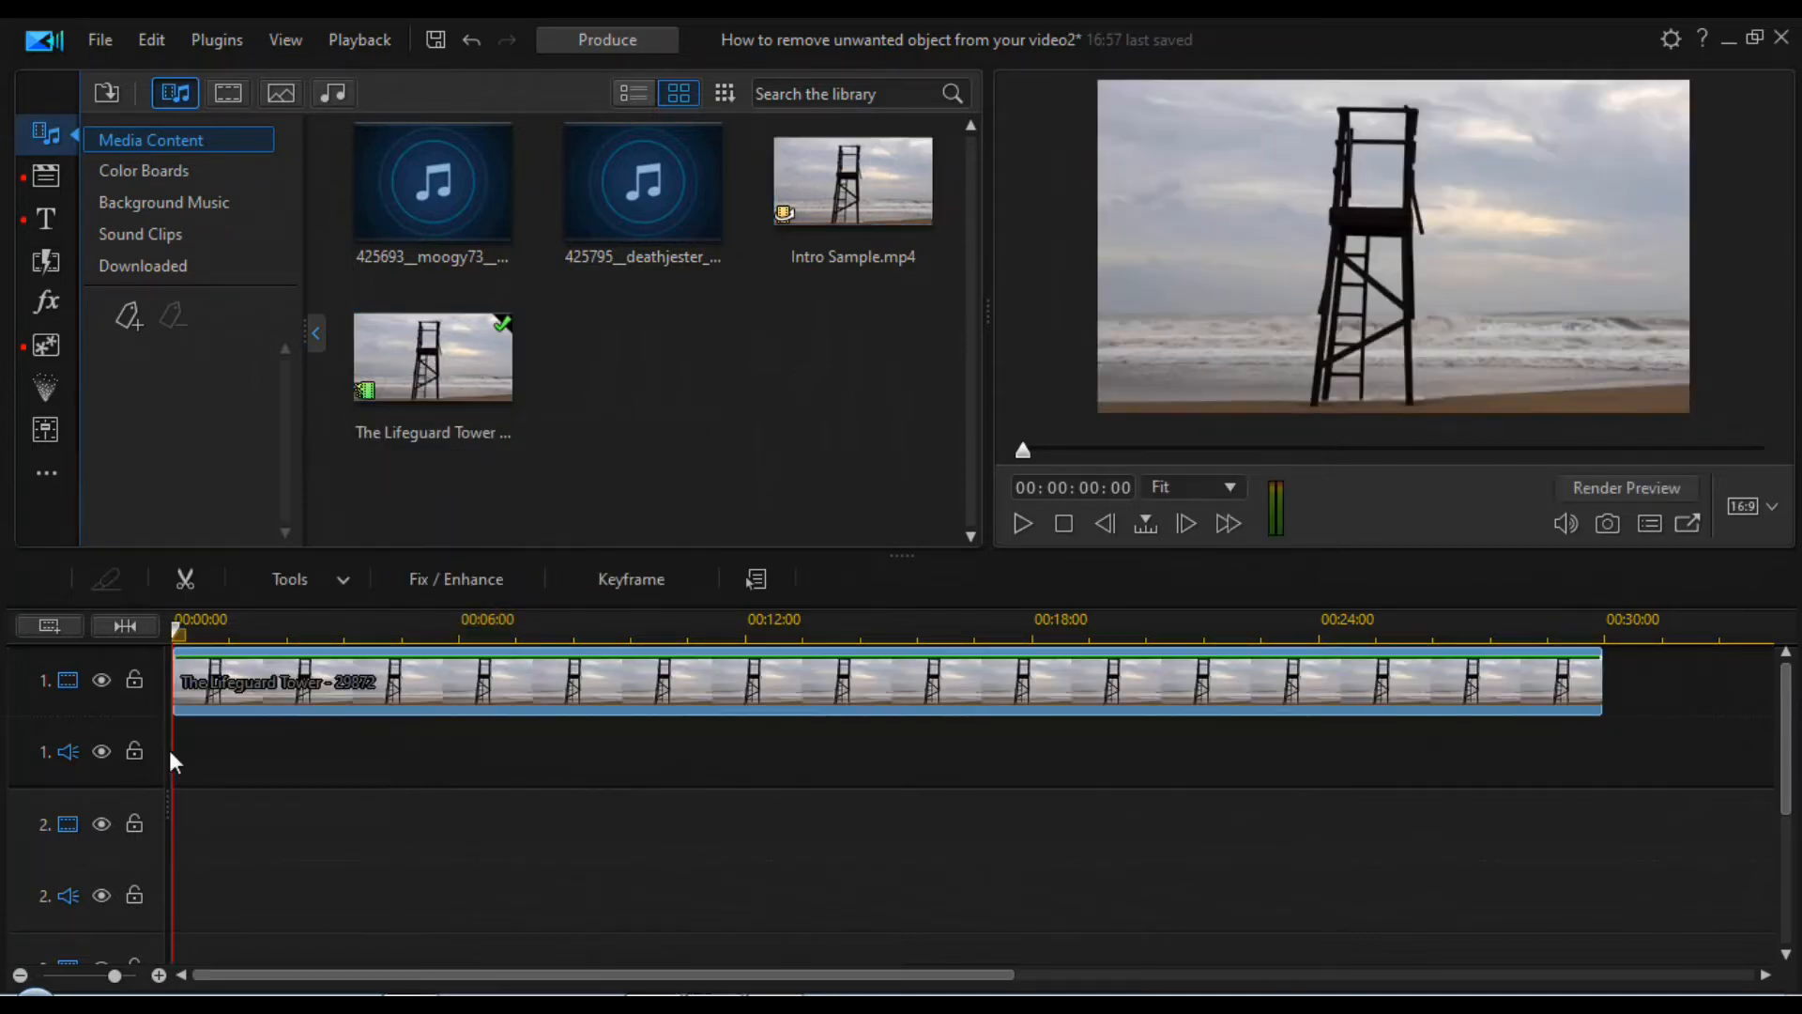
pyautogui.click(664, 695)
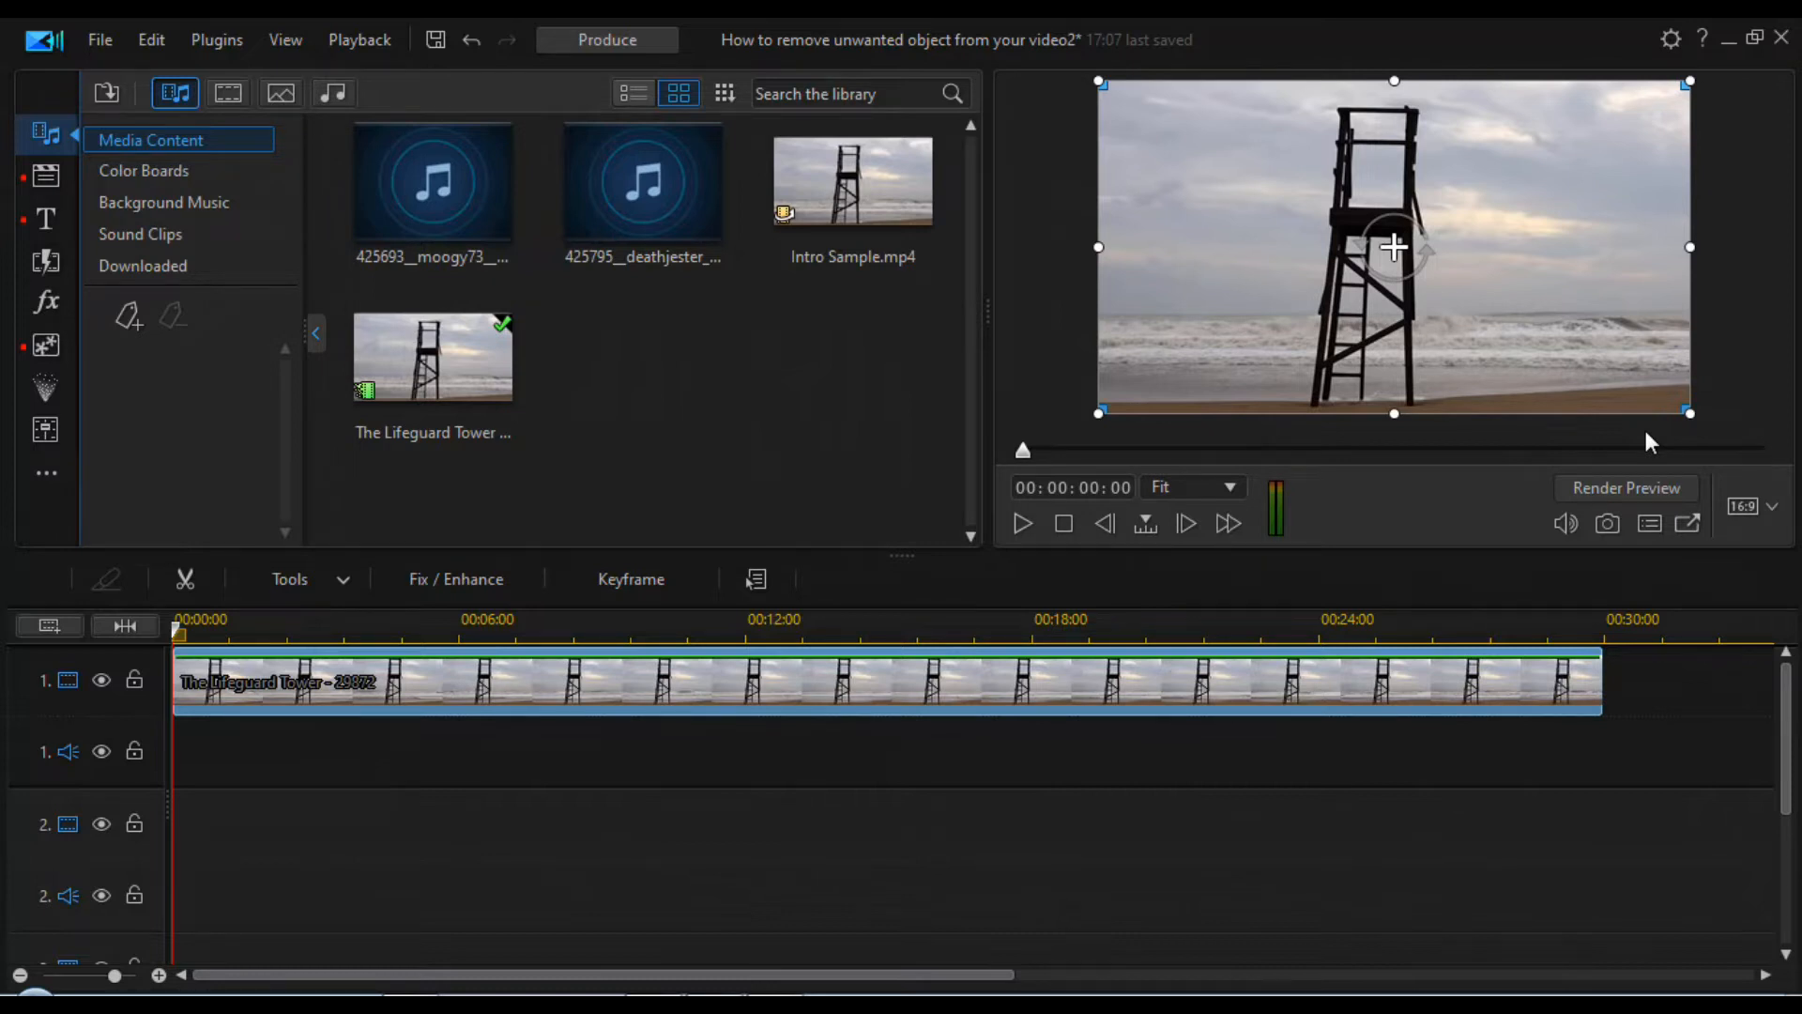
pyautogui.moveTo(182, 644); pyautogui.dragTo(638, 696)
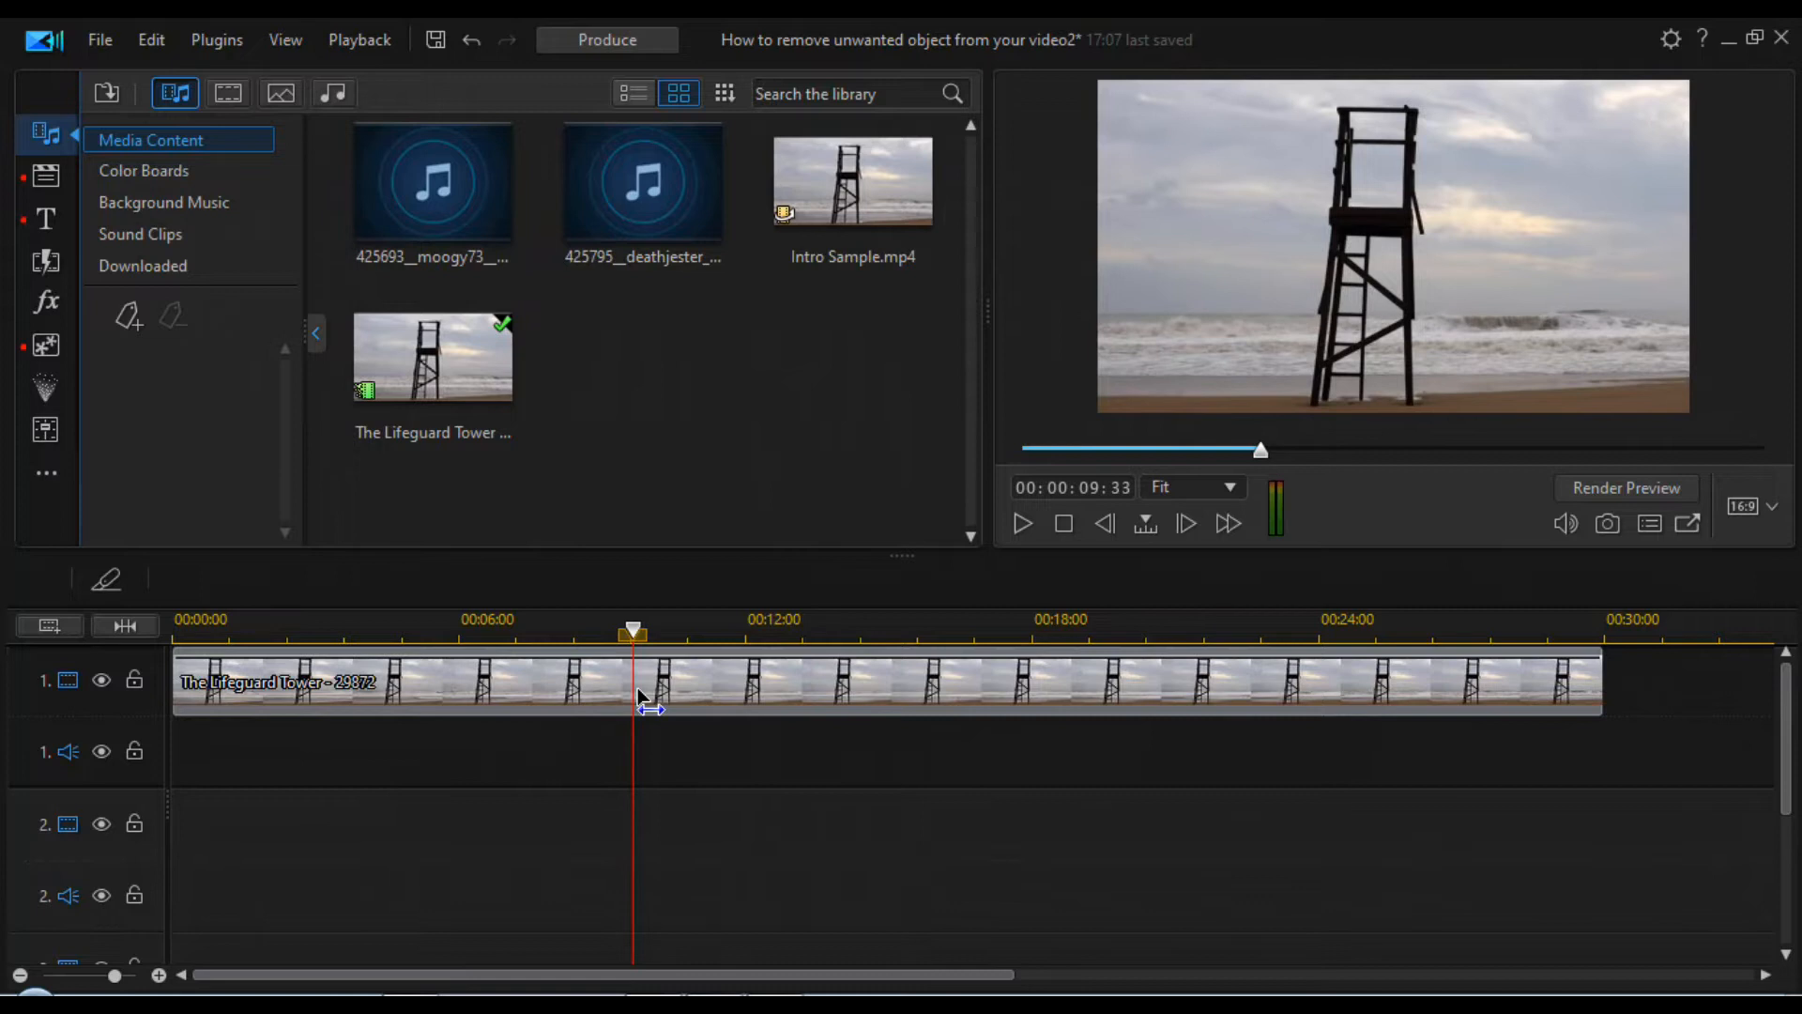
pyautogui.click(714, 692)
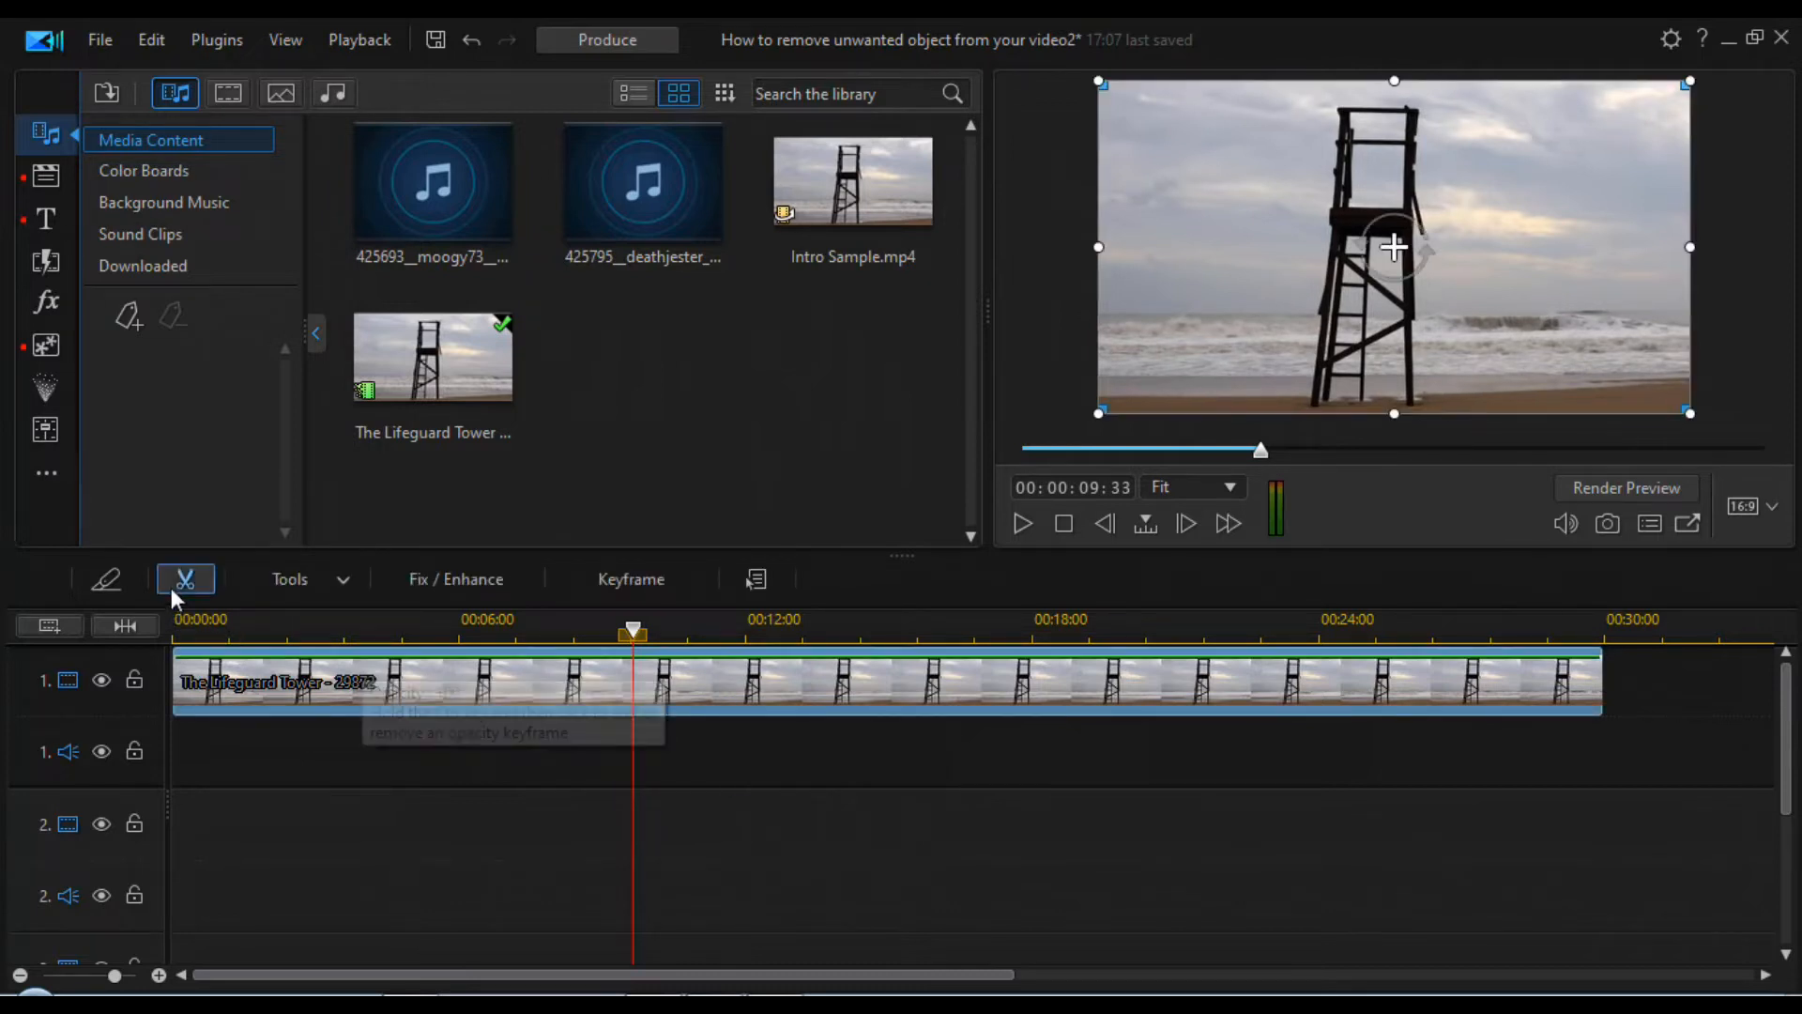
pyautogui.hotkey('ctrl', 't')
pyautogui.click(777, 696)
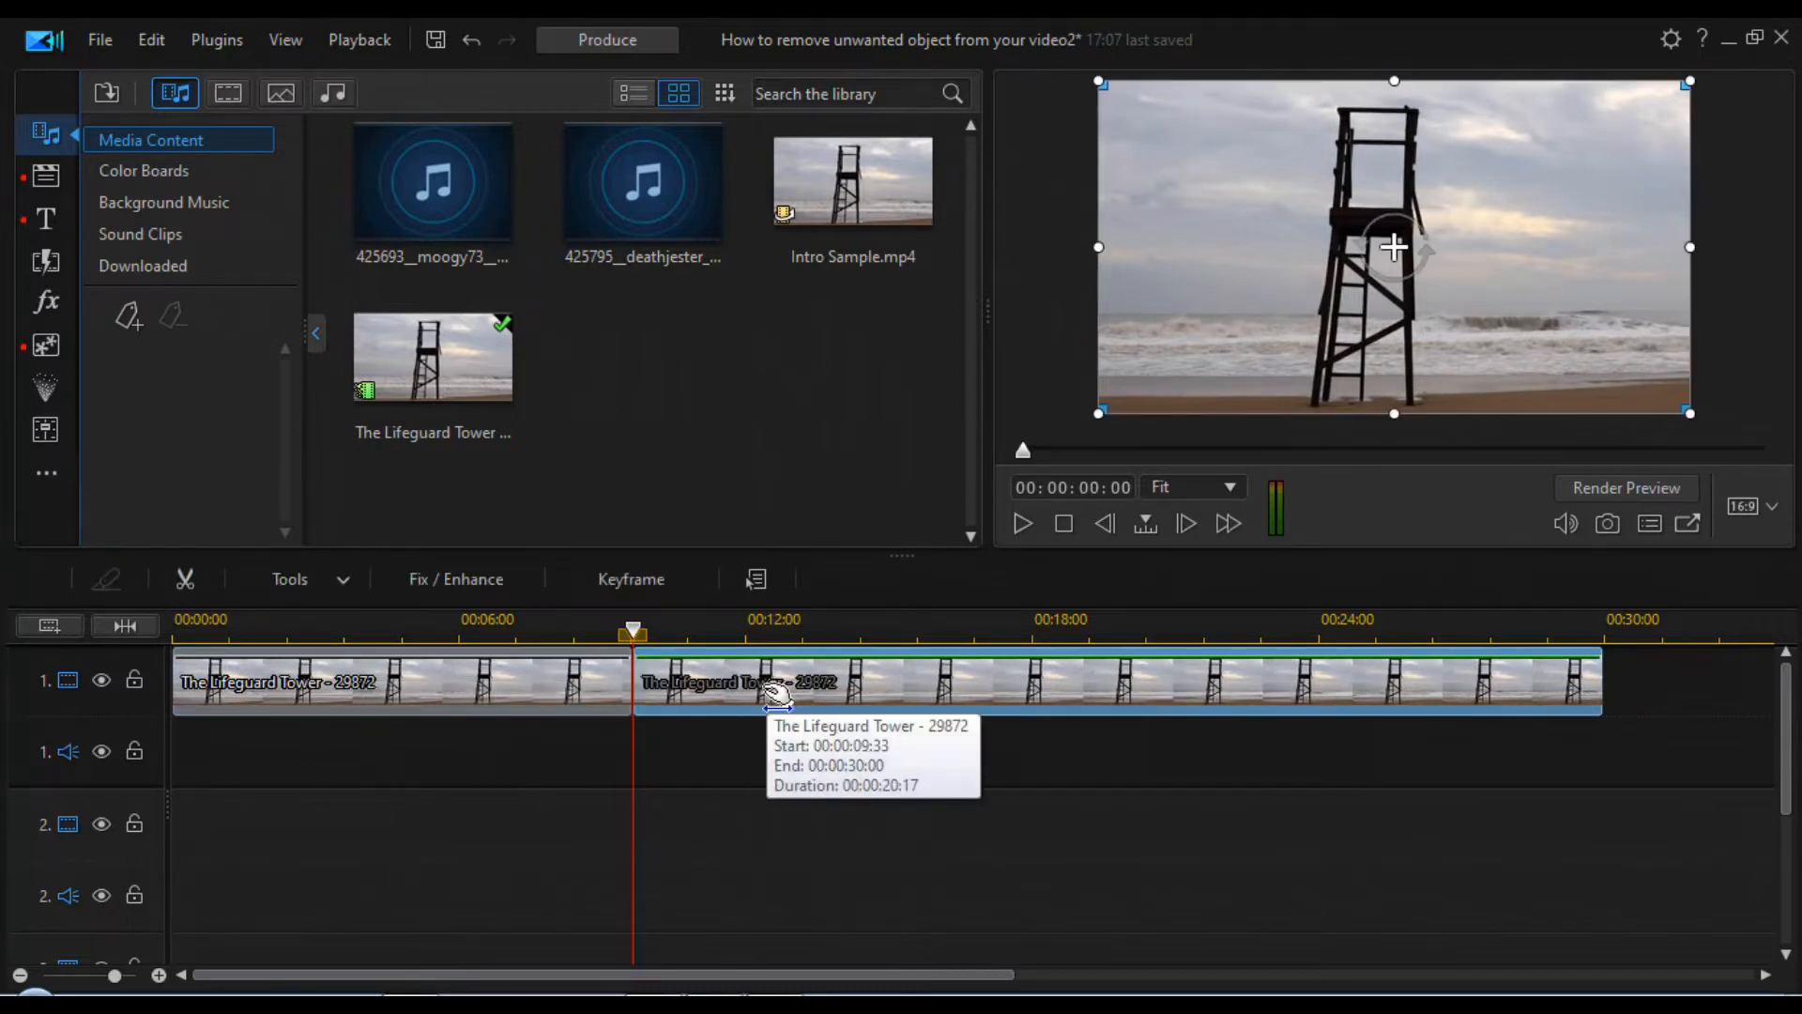
pyautogui.press('Delete')
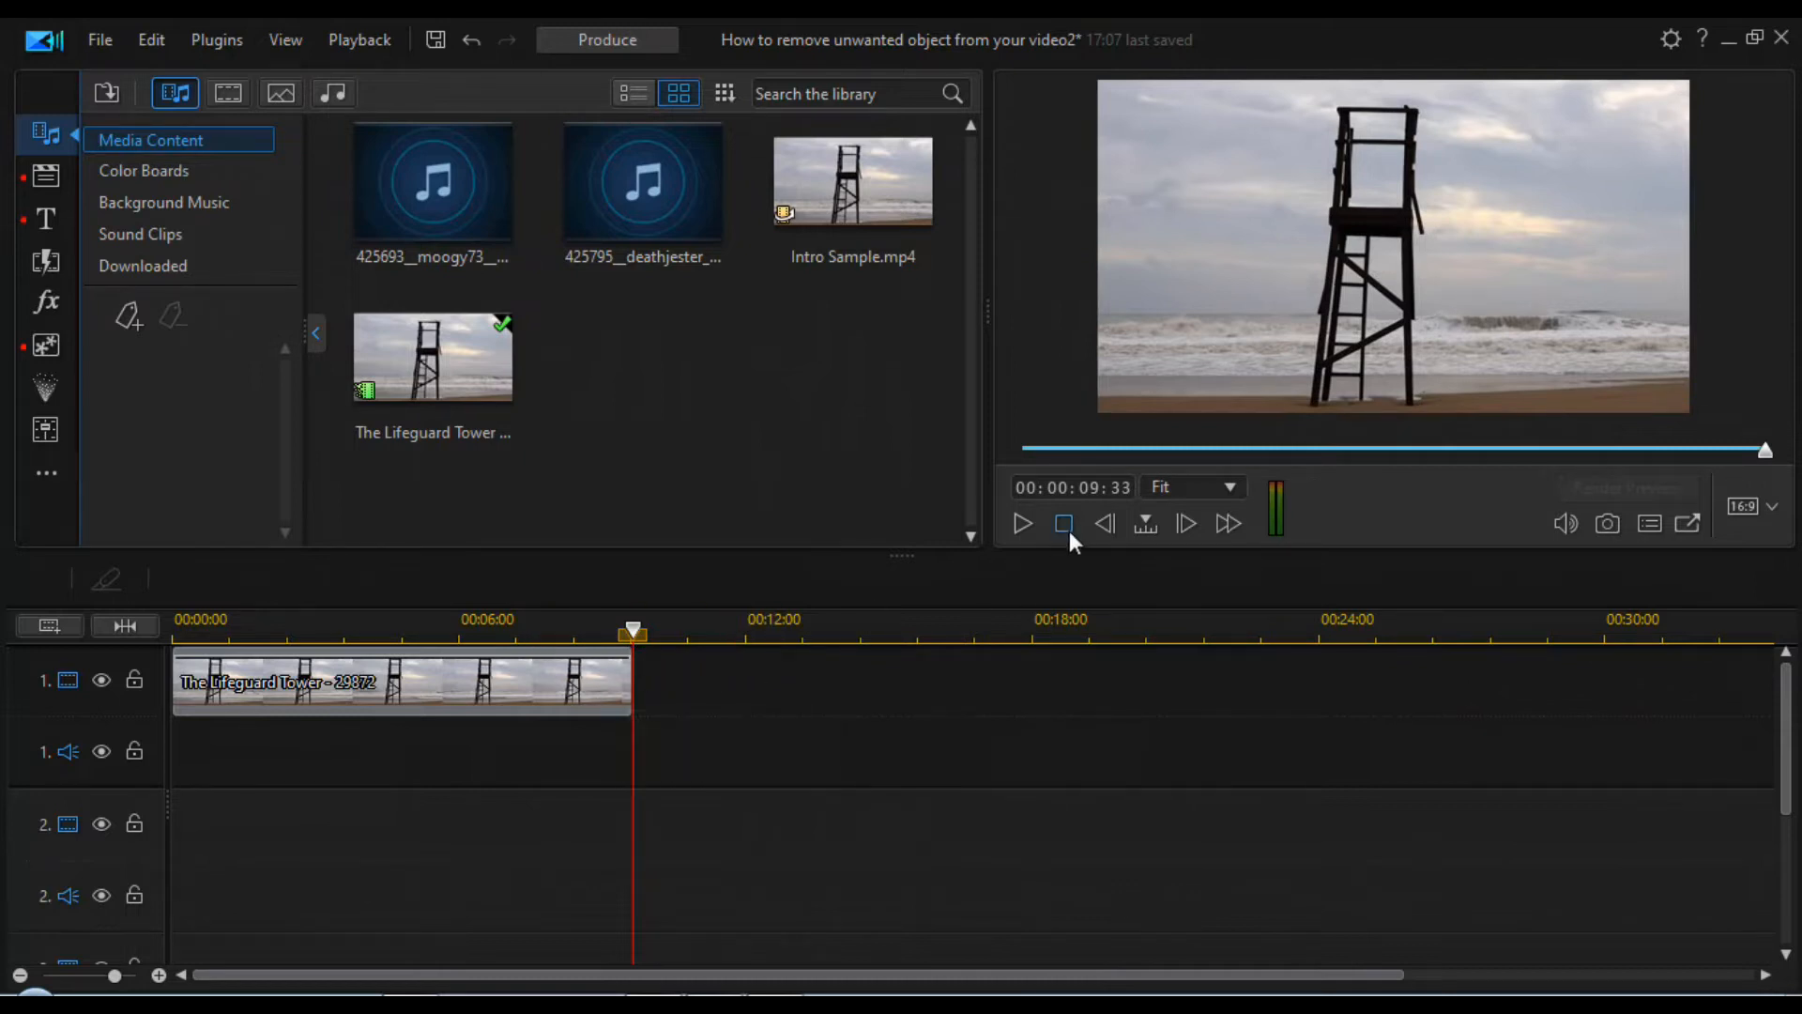
# Step: Move the trimmed clip from video track 1 to the start of video track 2
pyautogui.click(1063, 523)
pyautogui.moveTo(390, 630); pyautogui.dragTo(804, 641)
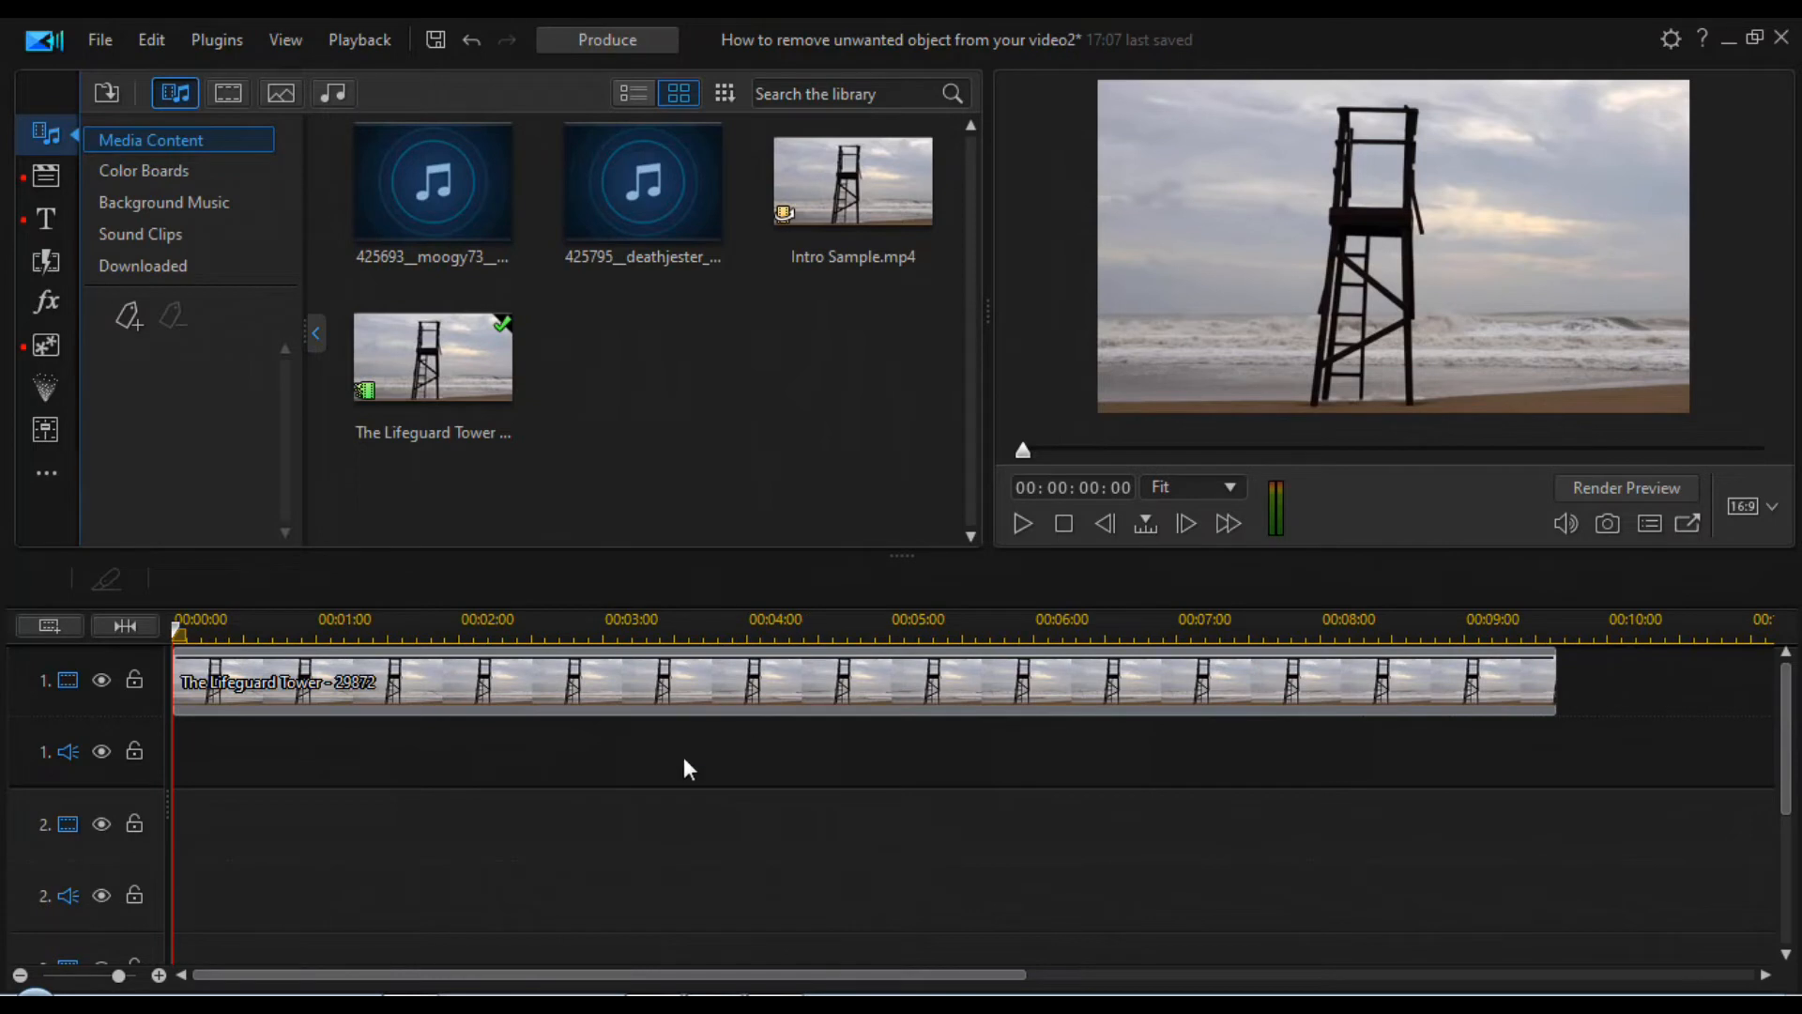
pyautogui.click(610, 685)
pyautogui.moveTo(663, 684); pyautogui.dragTo(1092, 914)
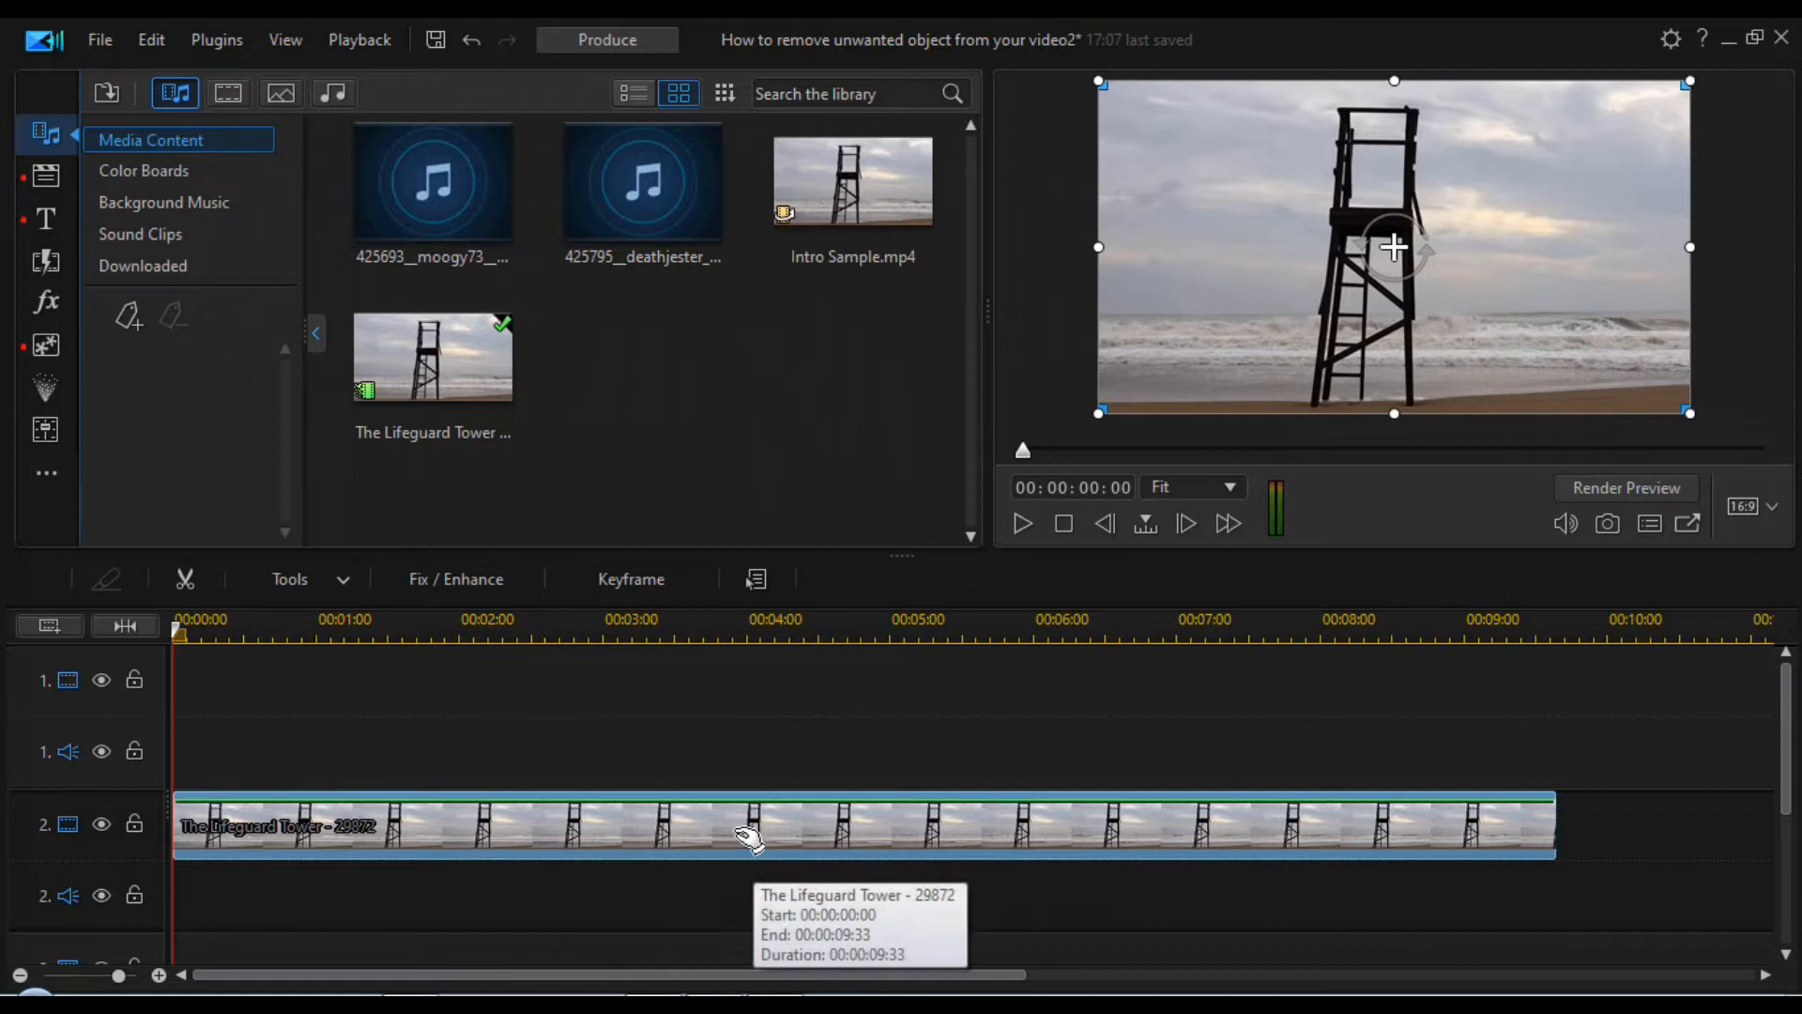
# Step: Add the plain rectangle mask to the track 2 clip in the Mask Designer
pyautogui.click(340, 581)
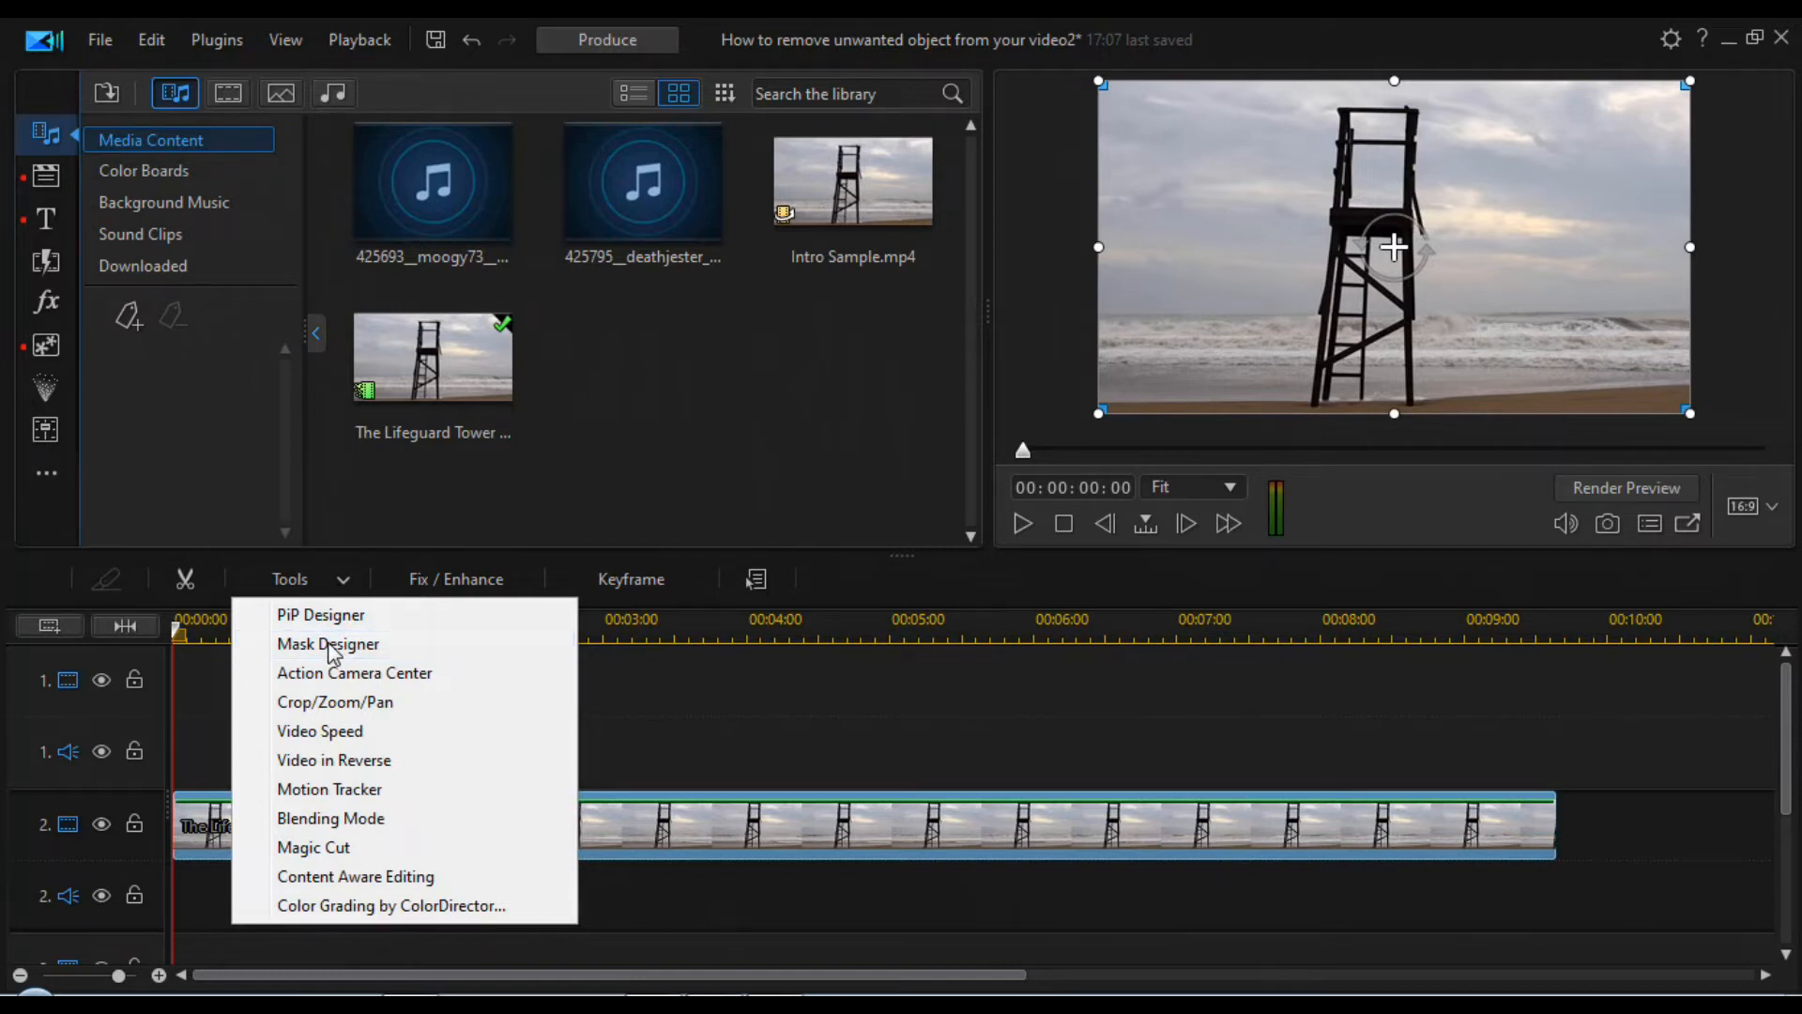
pyautogui.click(331, 646)
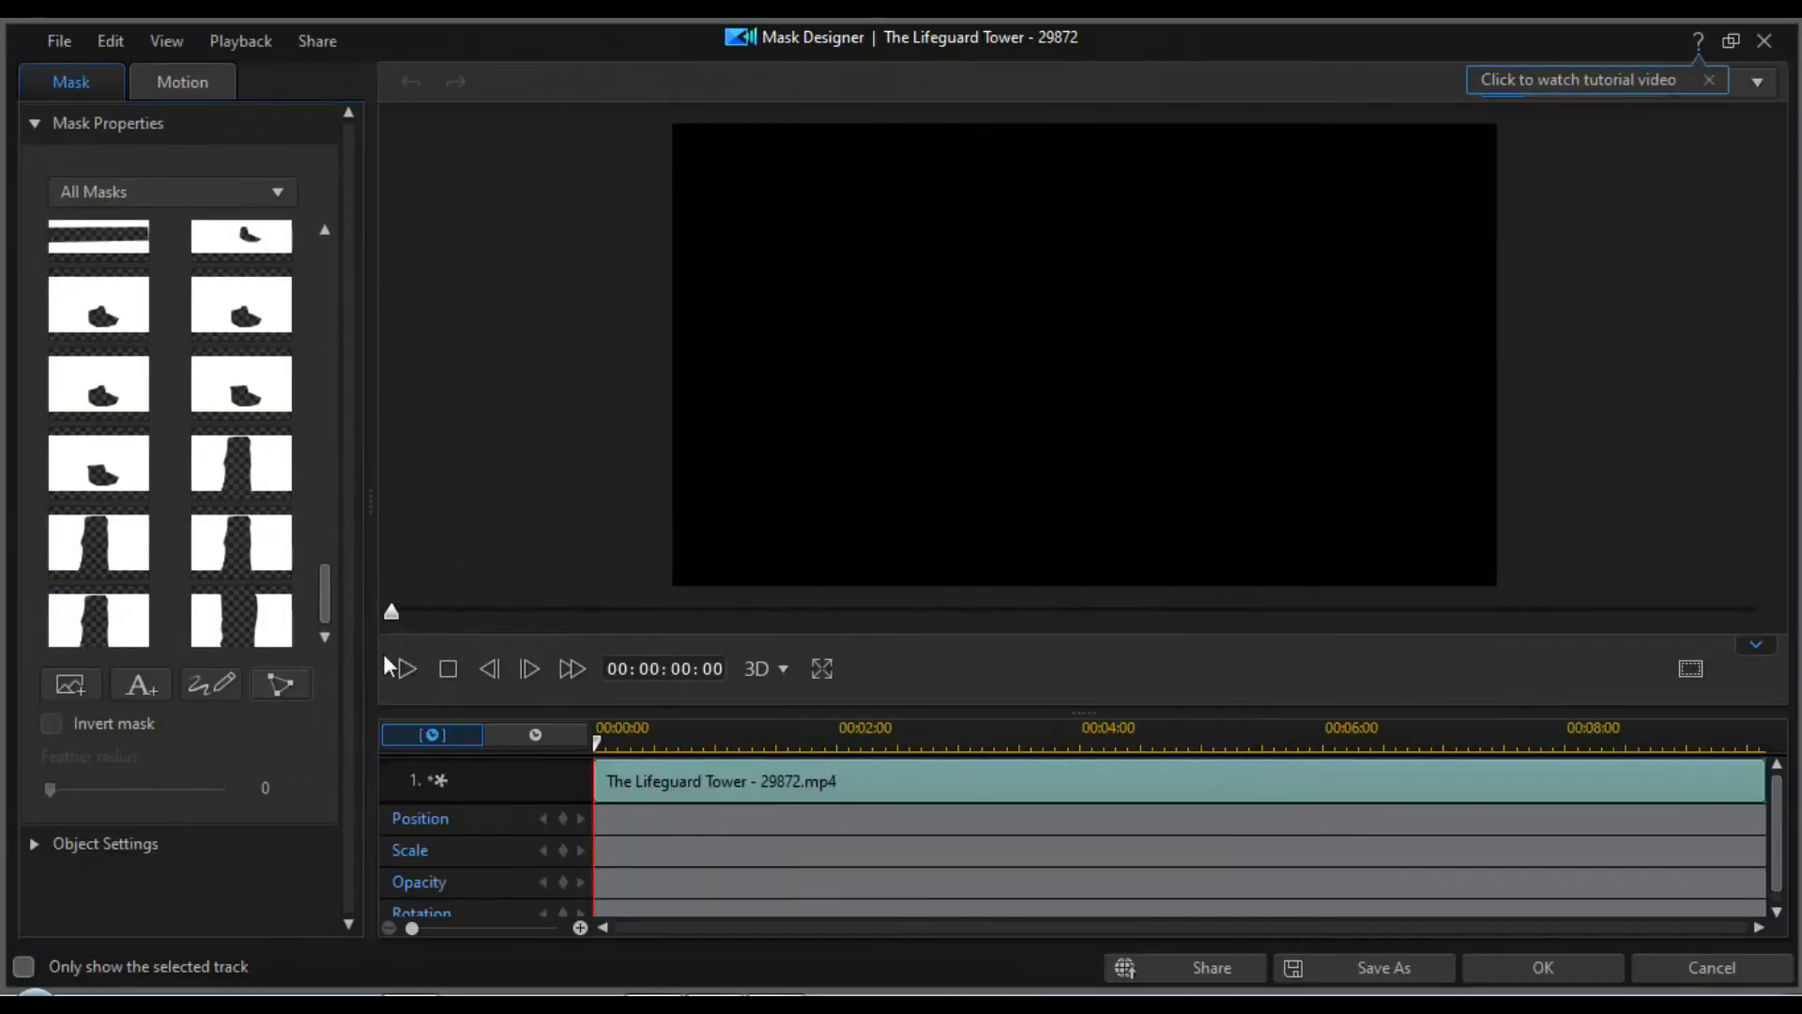
pyautogui.moveTo(327, 610); pyautogui.dragTo(347, 272)
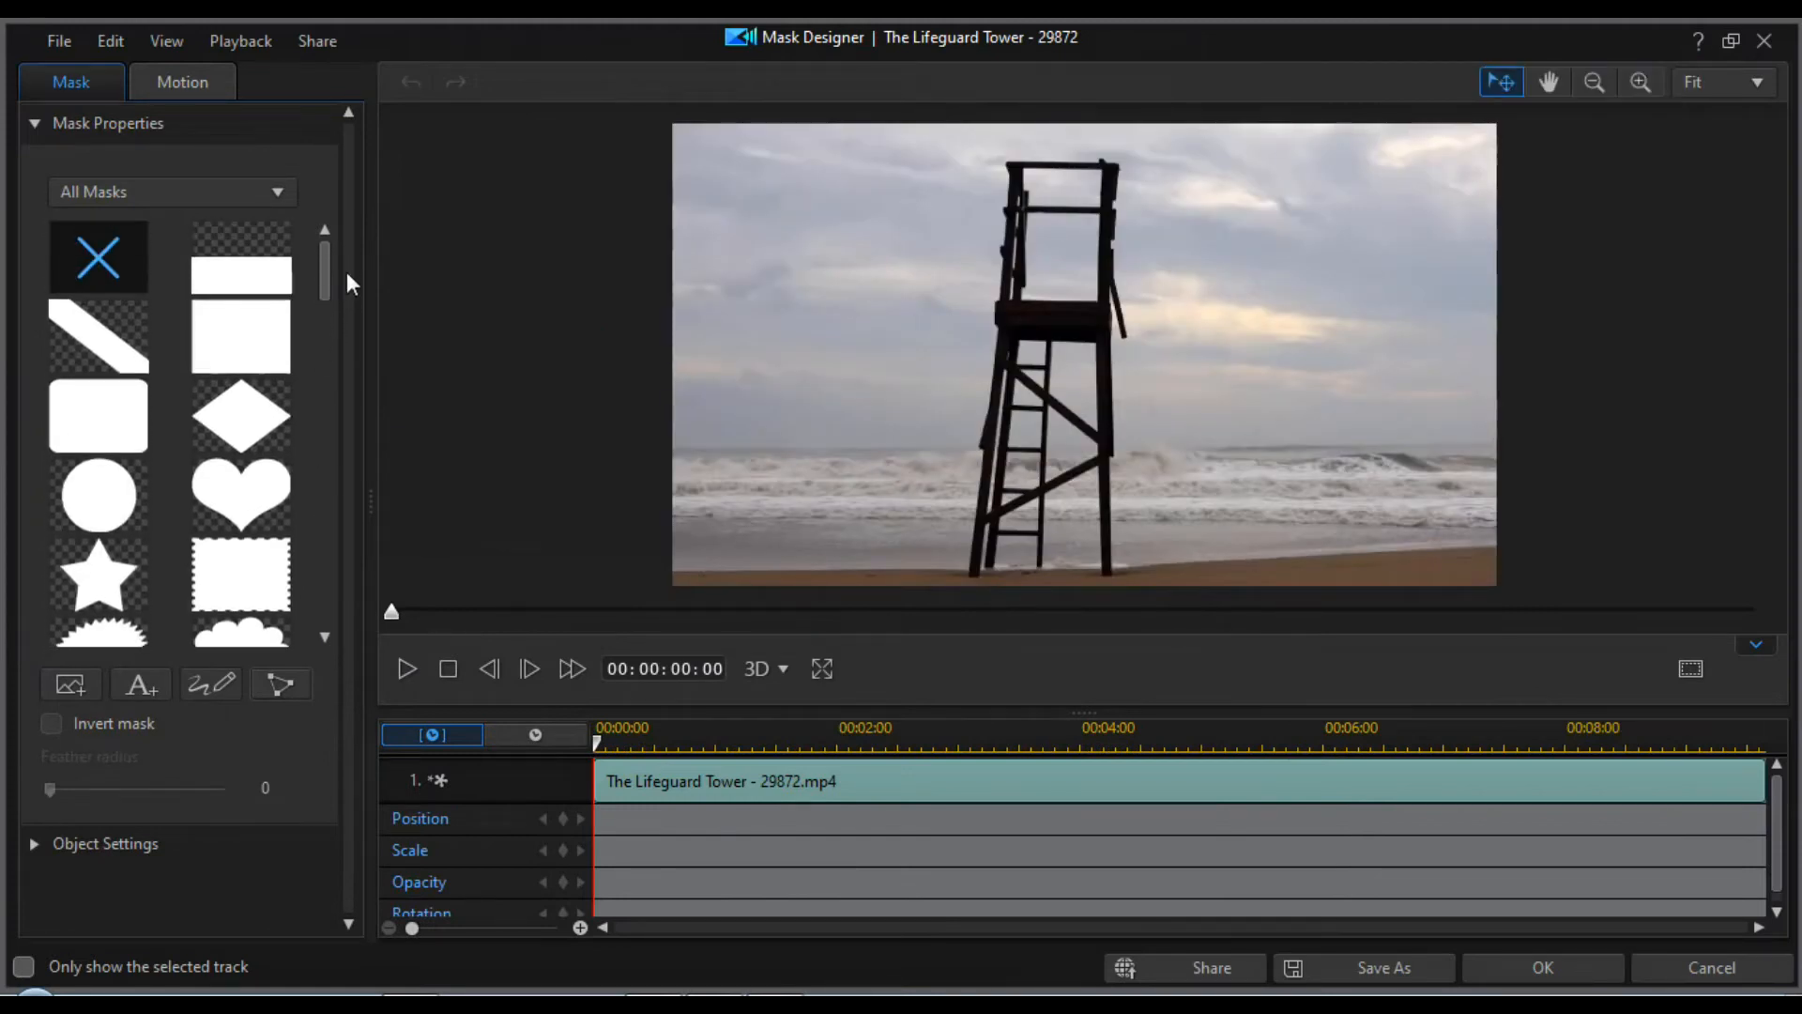
pyautogui.click(241, 340)
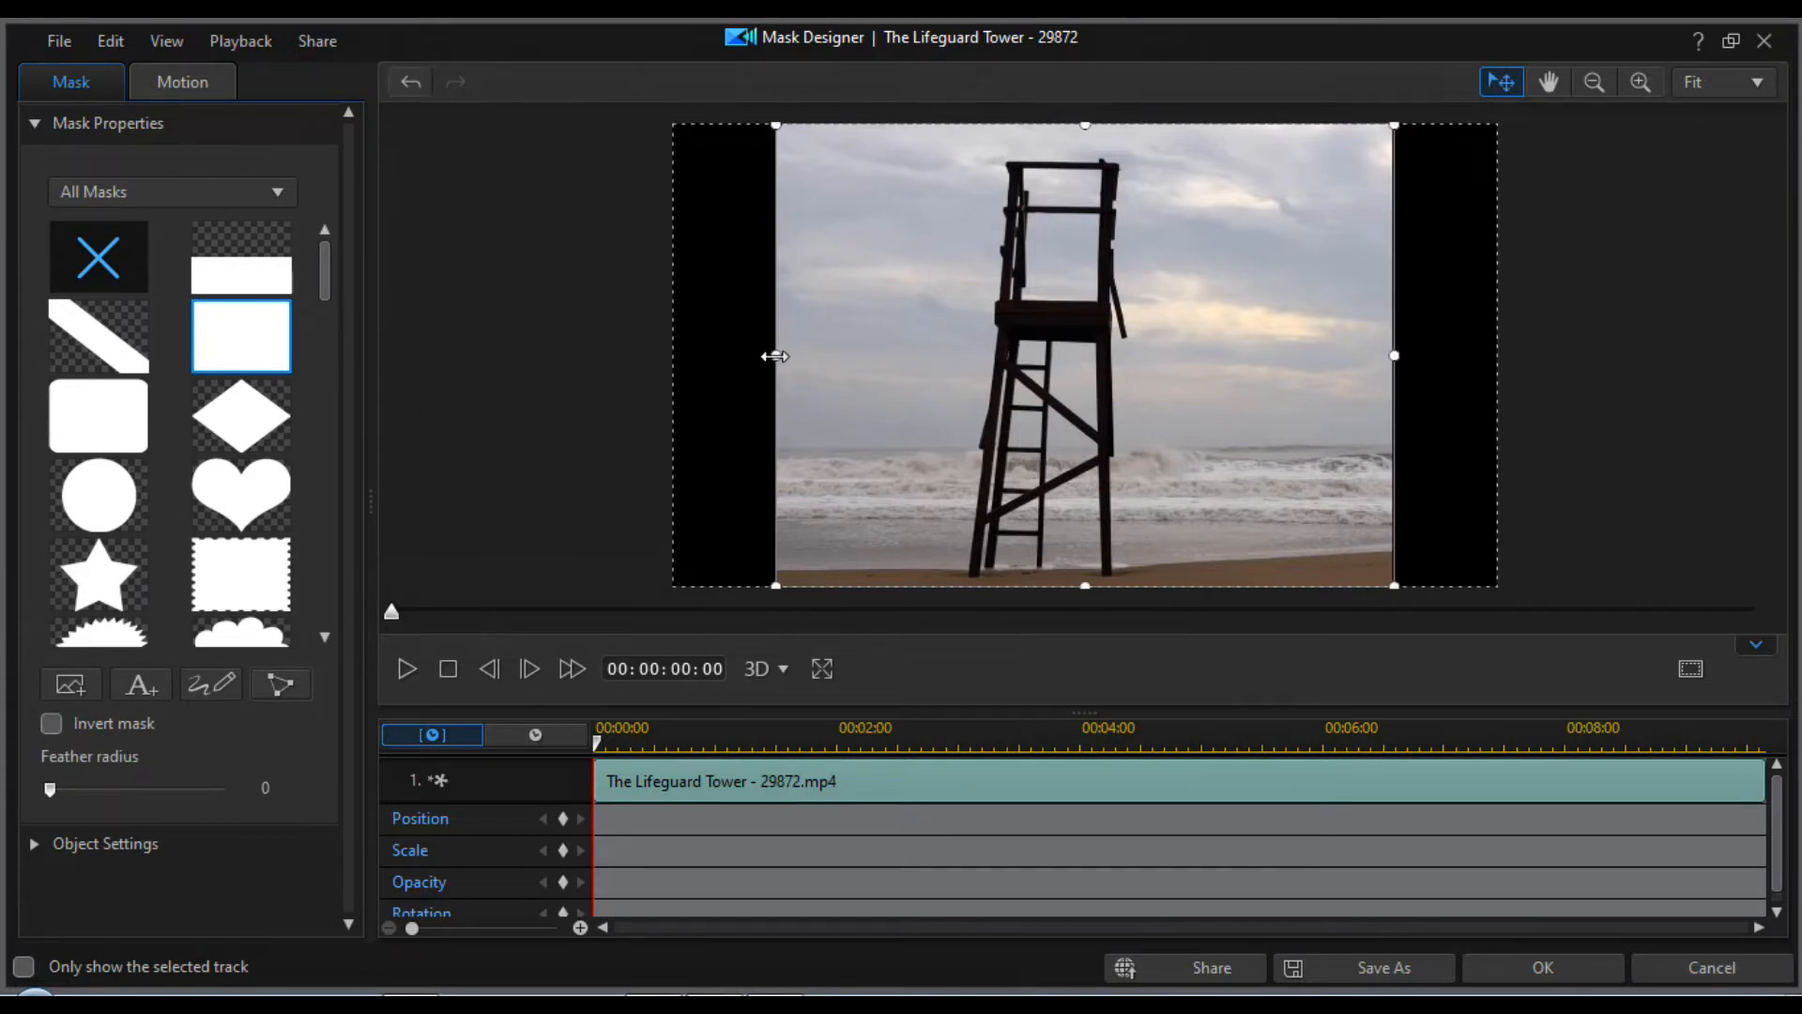
# Step: Narrow the rectangle mask closely around the lifeguard tower and extend it past the upper and lower edges of the frame
pyautogui.moveTo(775, 356); pyautogui.dragTo(928, 362)
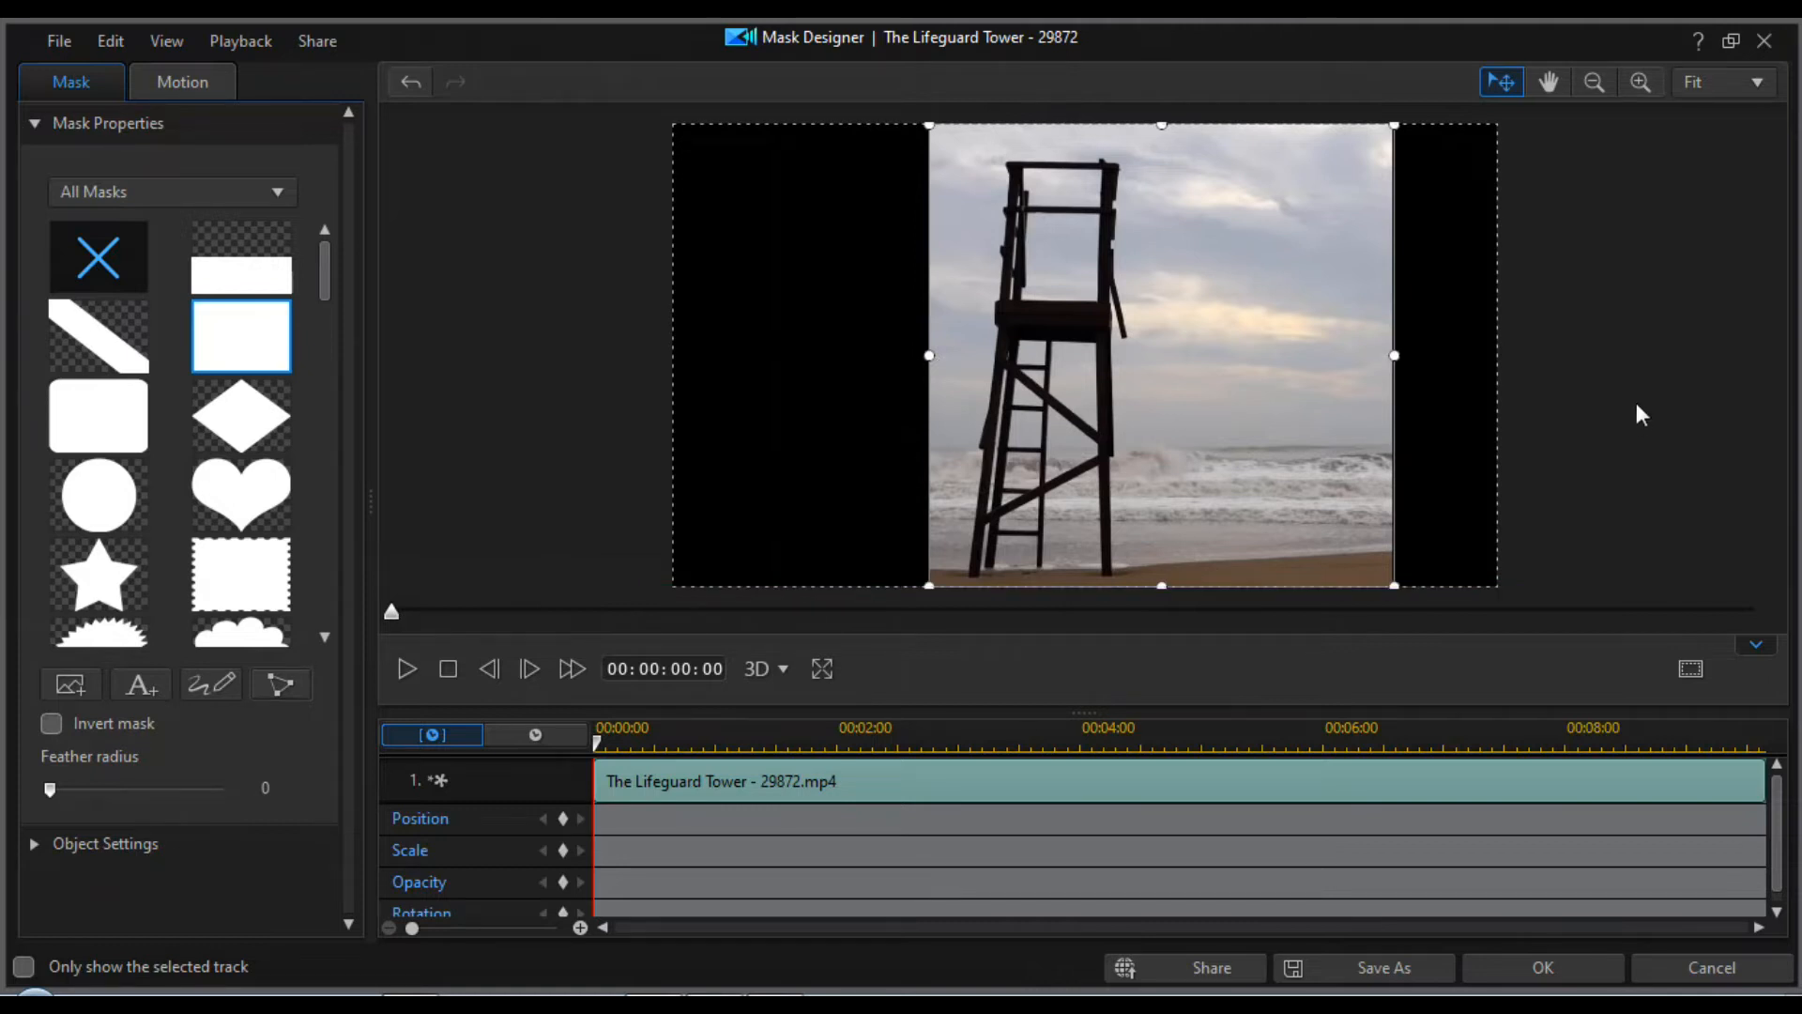
pyautogui.moveTo(1395, 356); pyautogui.dragTo(1182, 366)
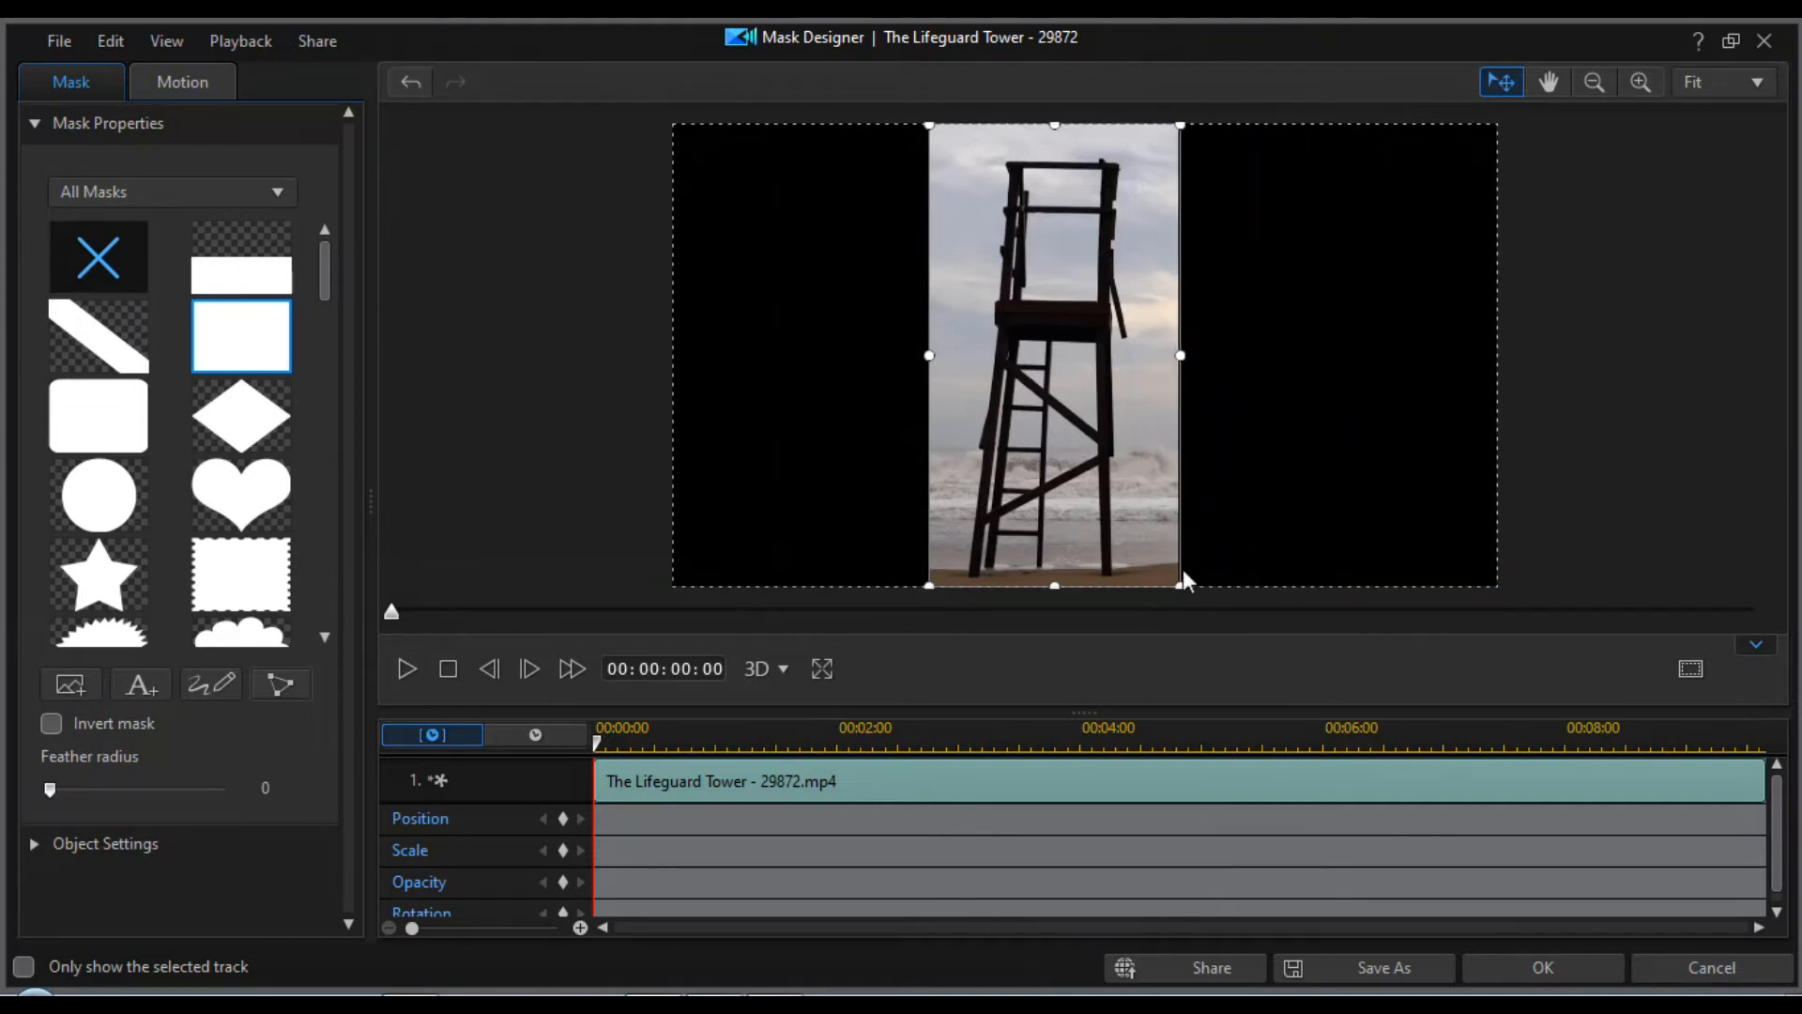
pyautogui.moveTo(1055, 586); pyautogui.dragTo(1055, 616)
pyautogui.moveTo(1055, 125); pyautogui.dragTo(1062, 87)
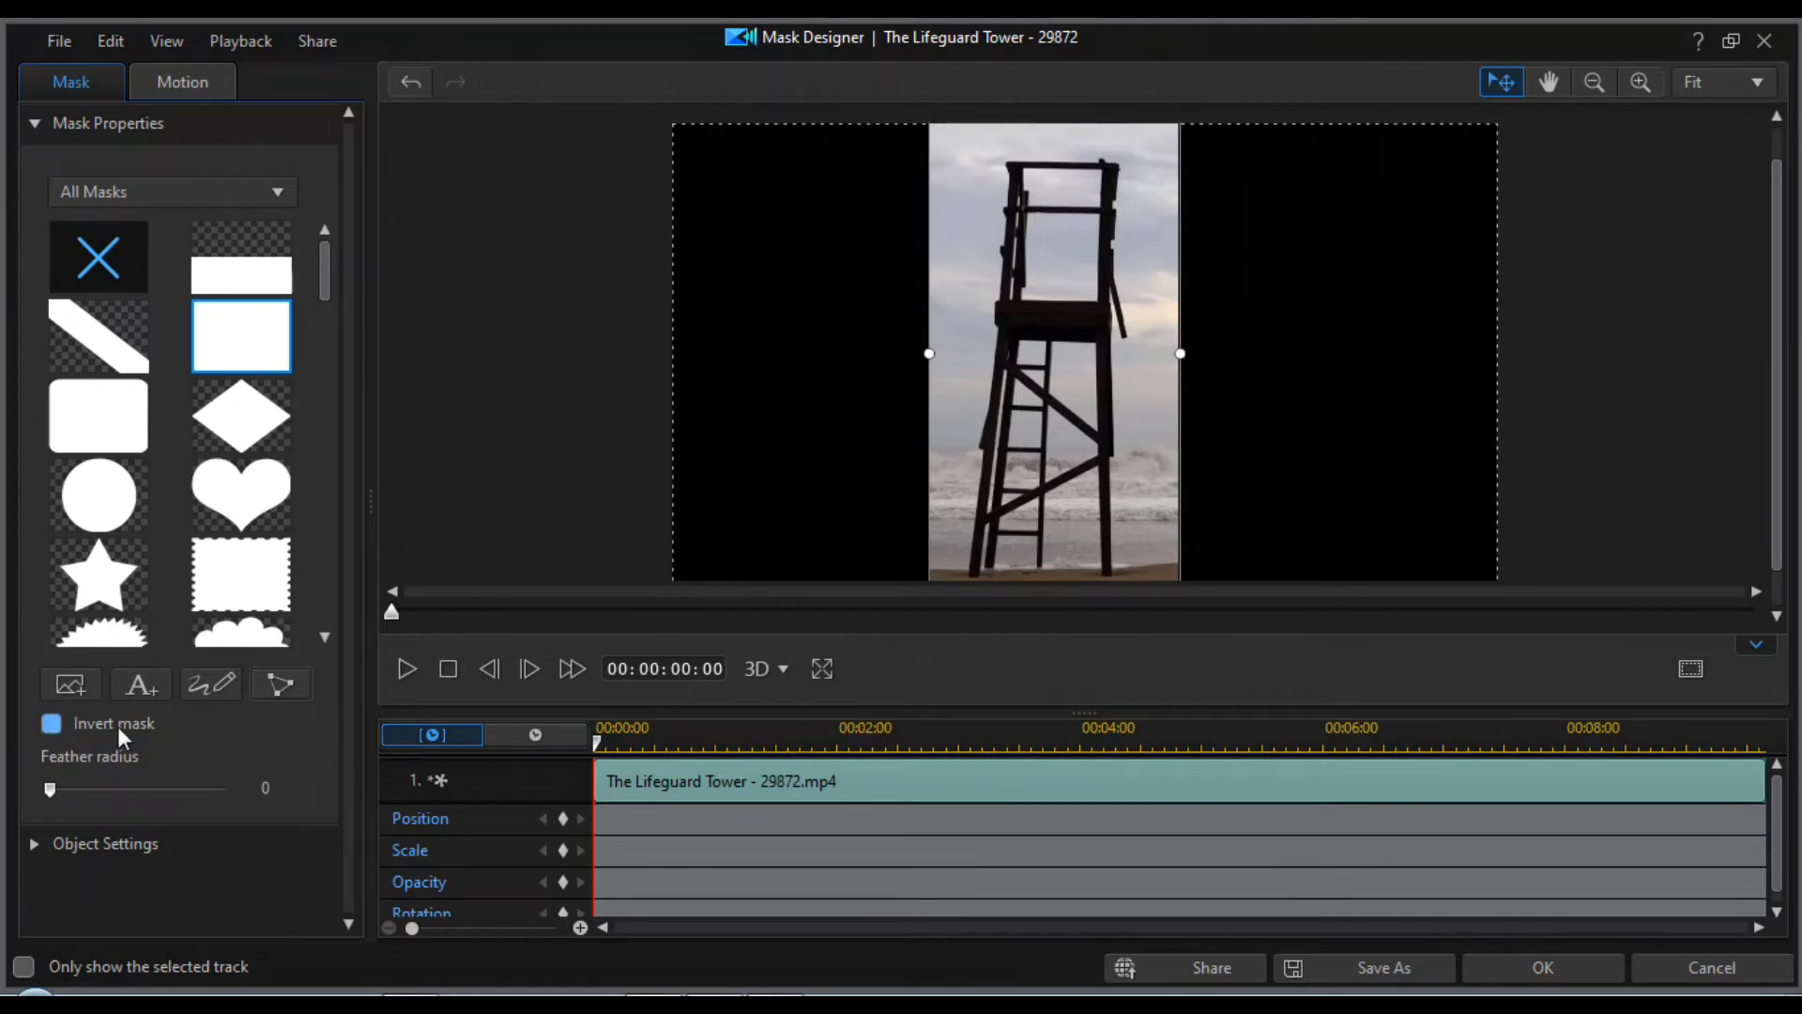
# Step: Invert the mask, set its feather radius to 12, and apply it to the clip
pyautogui.click(52, 724)
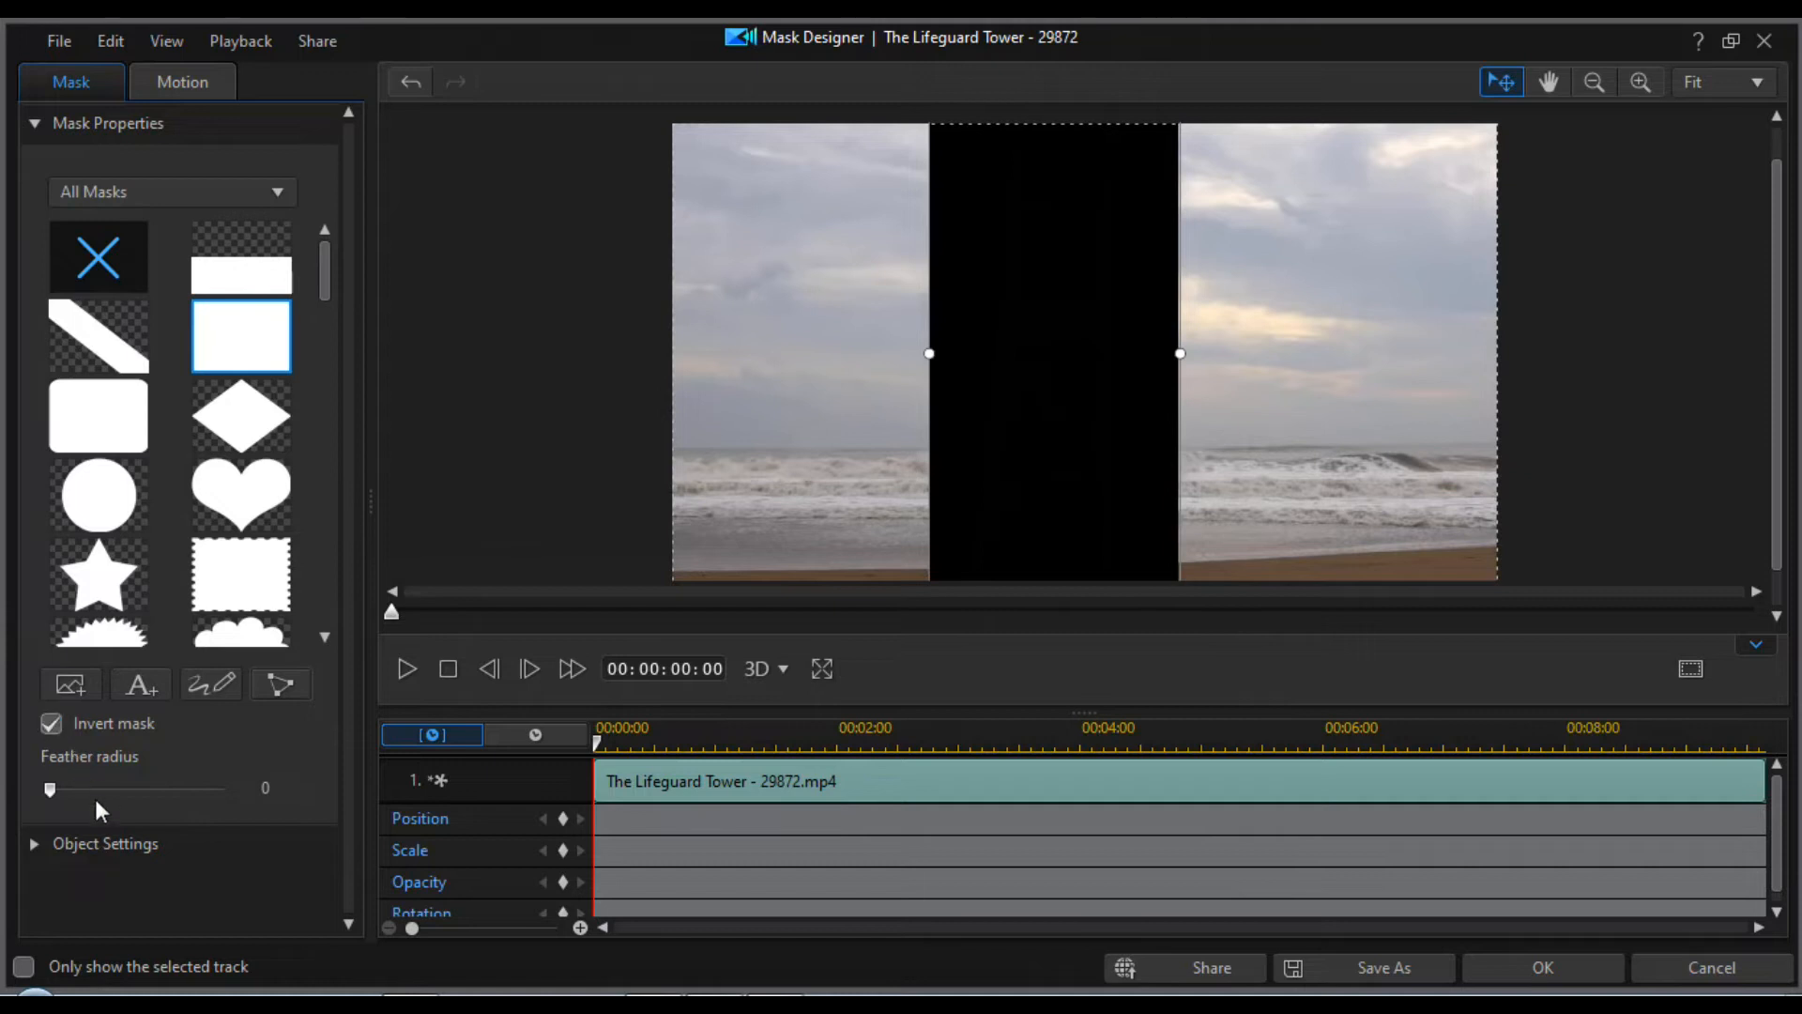
pyautogui.click(265, 787)
pyautogui.write('12')
pyautogui.press('Return')
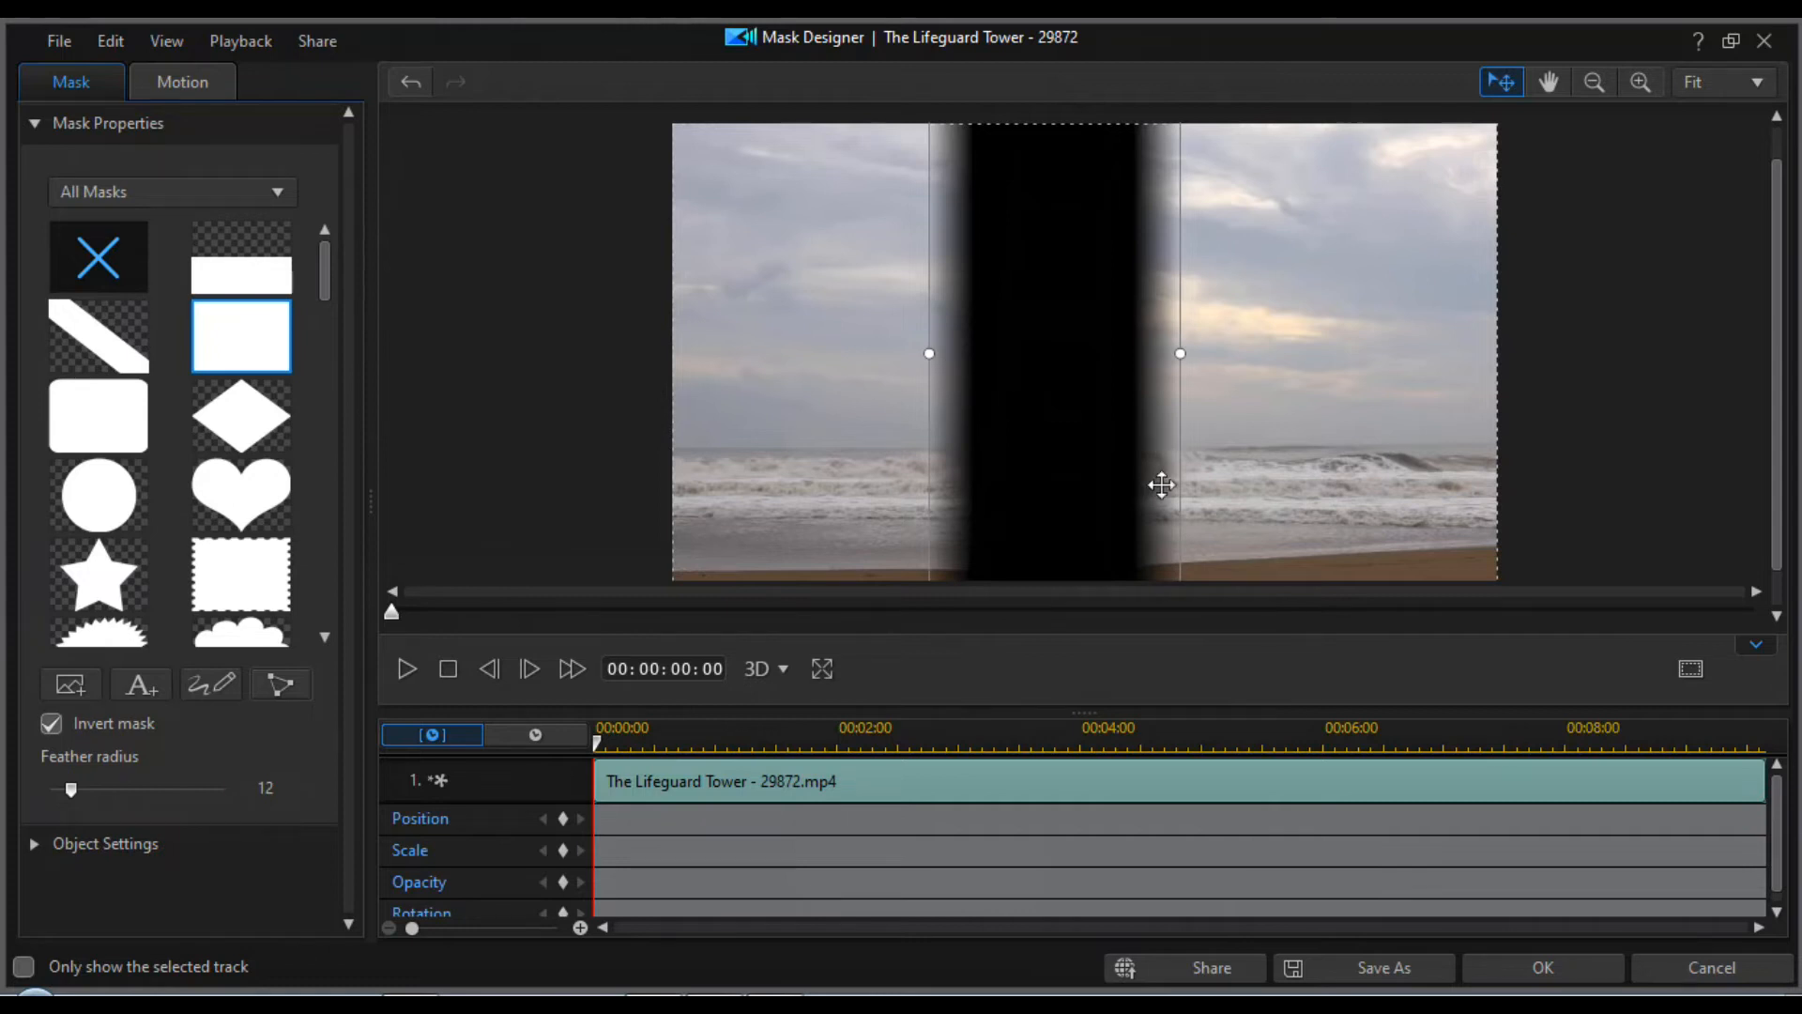
pyautogui.moveTo(1778, 338); pyautogui.dragTo(1773, 221)
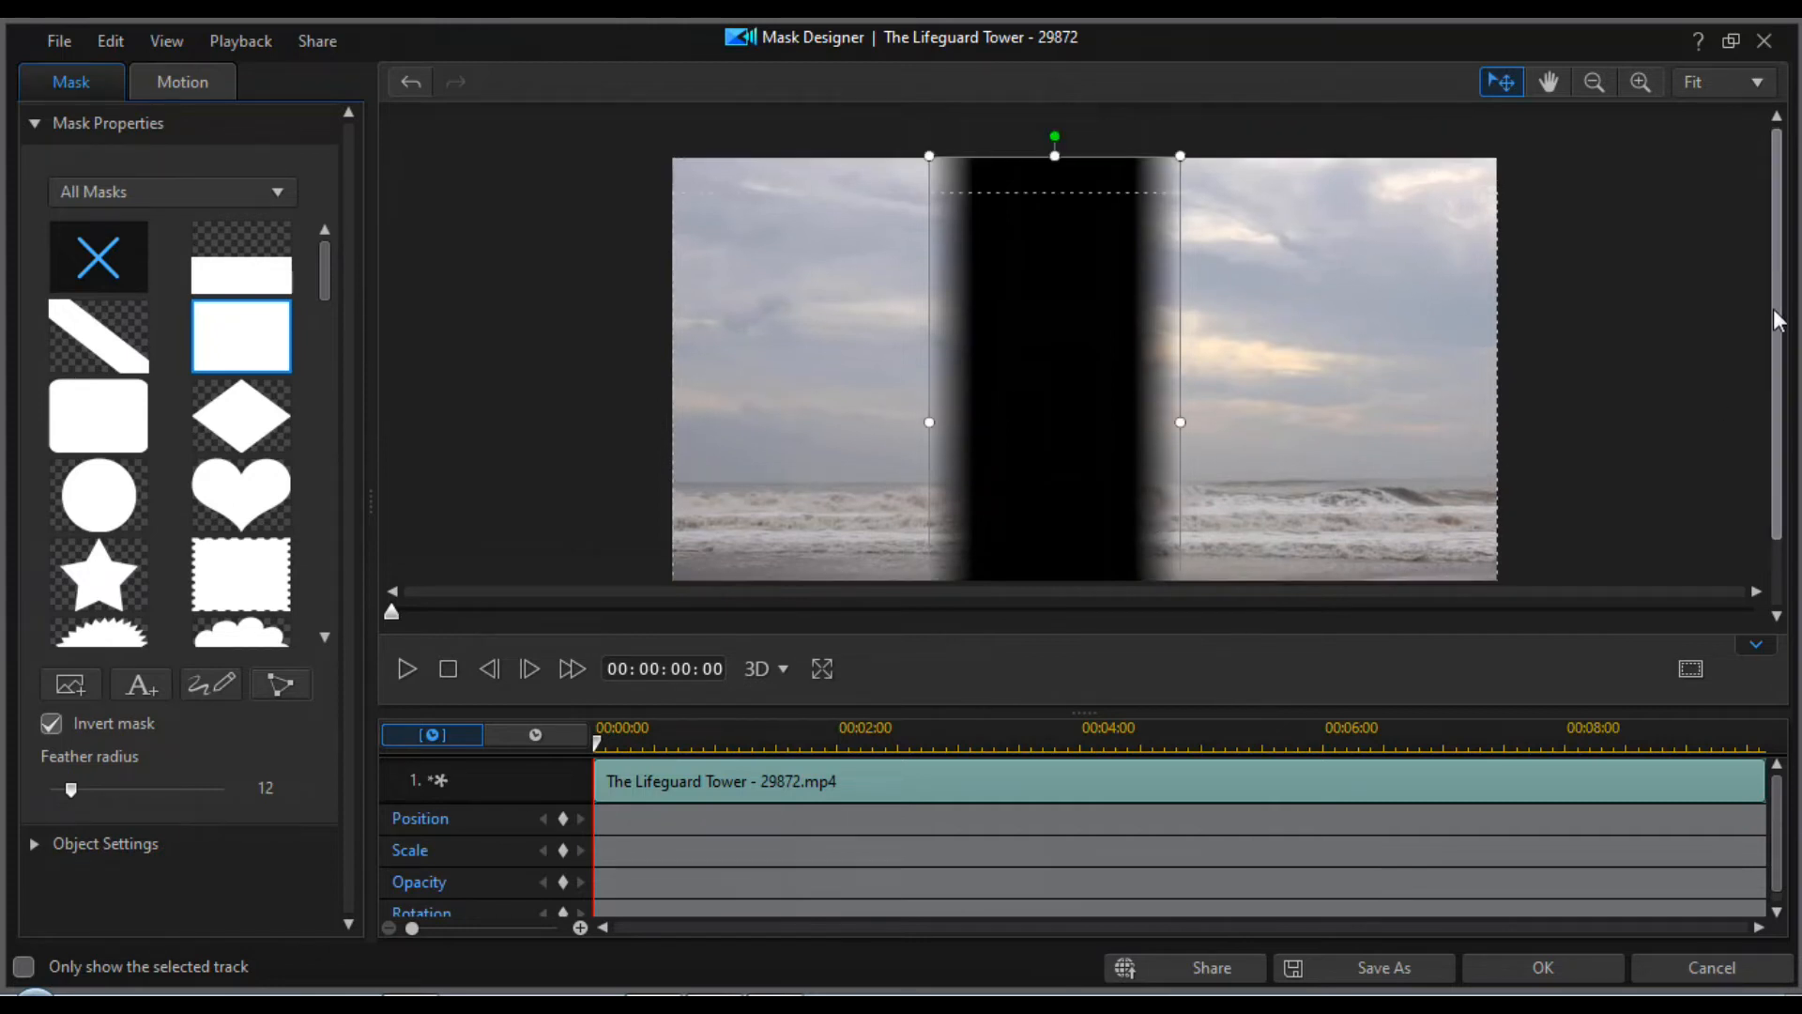
pyautogui.scroll(-2, 1777, 319)
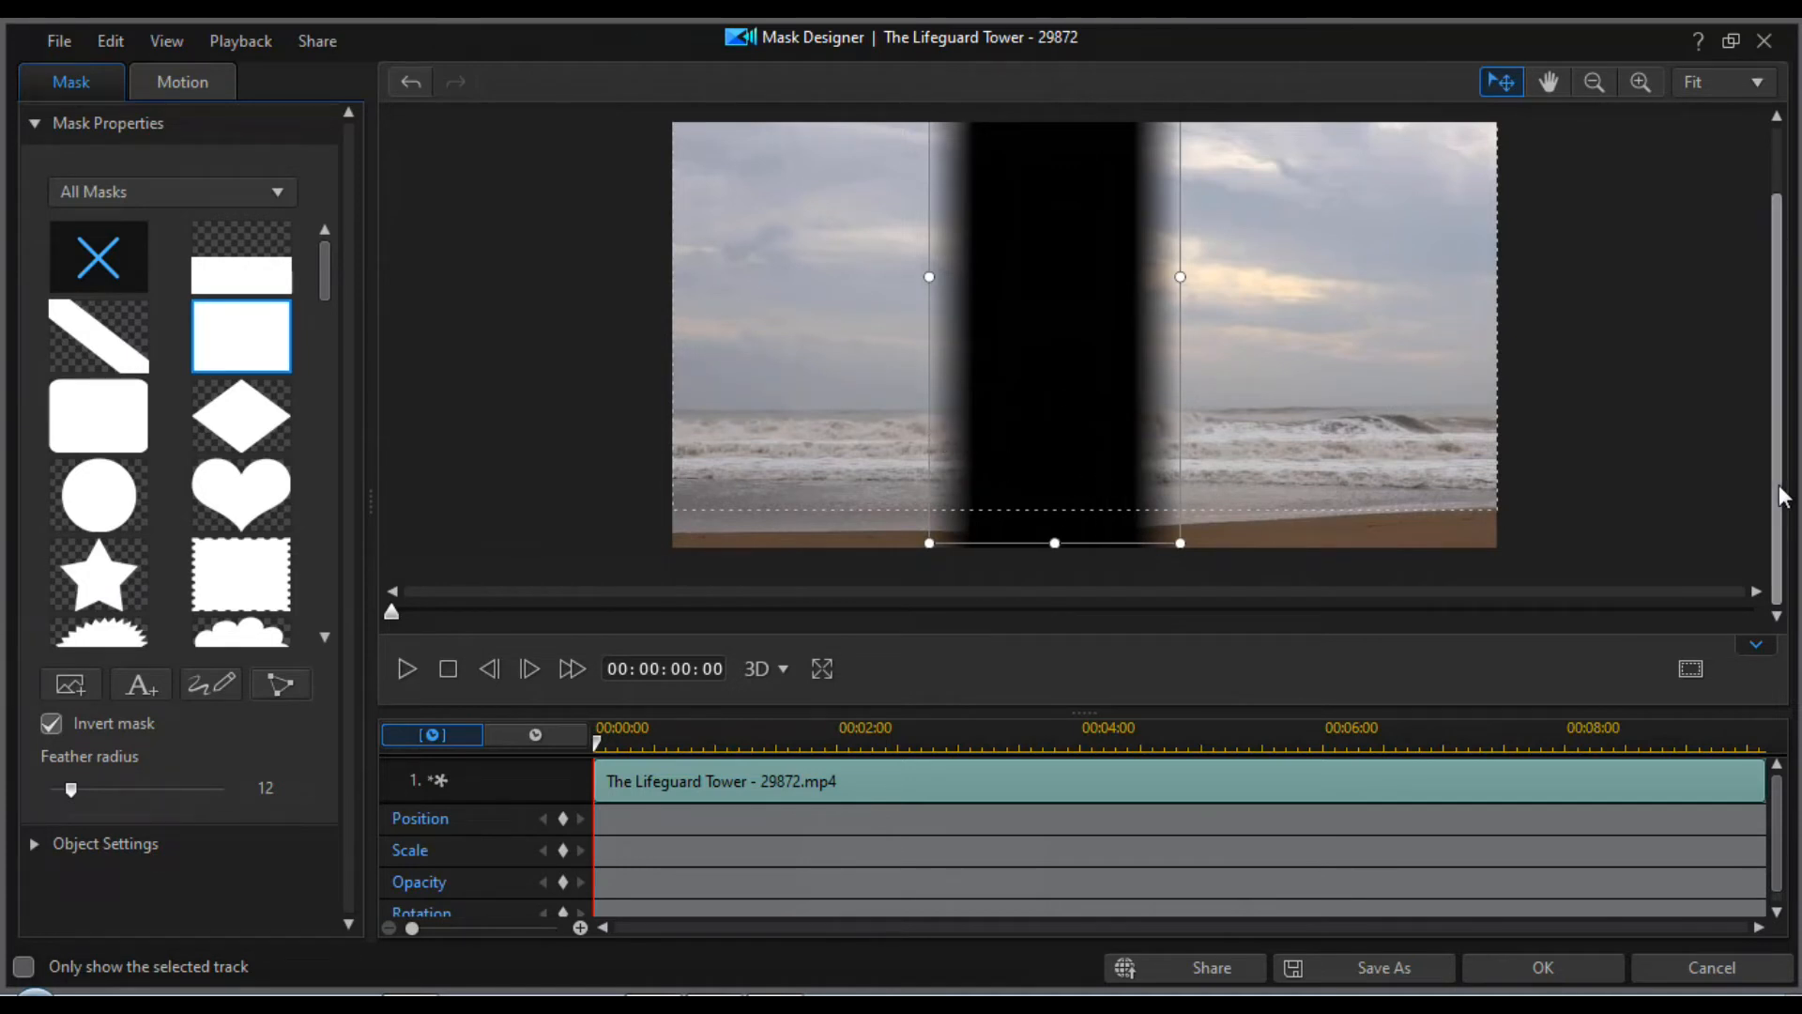
pyautogui.scroll(2, 1782, 526)
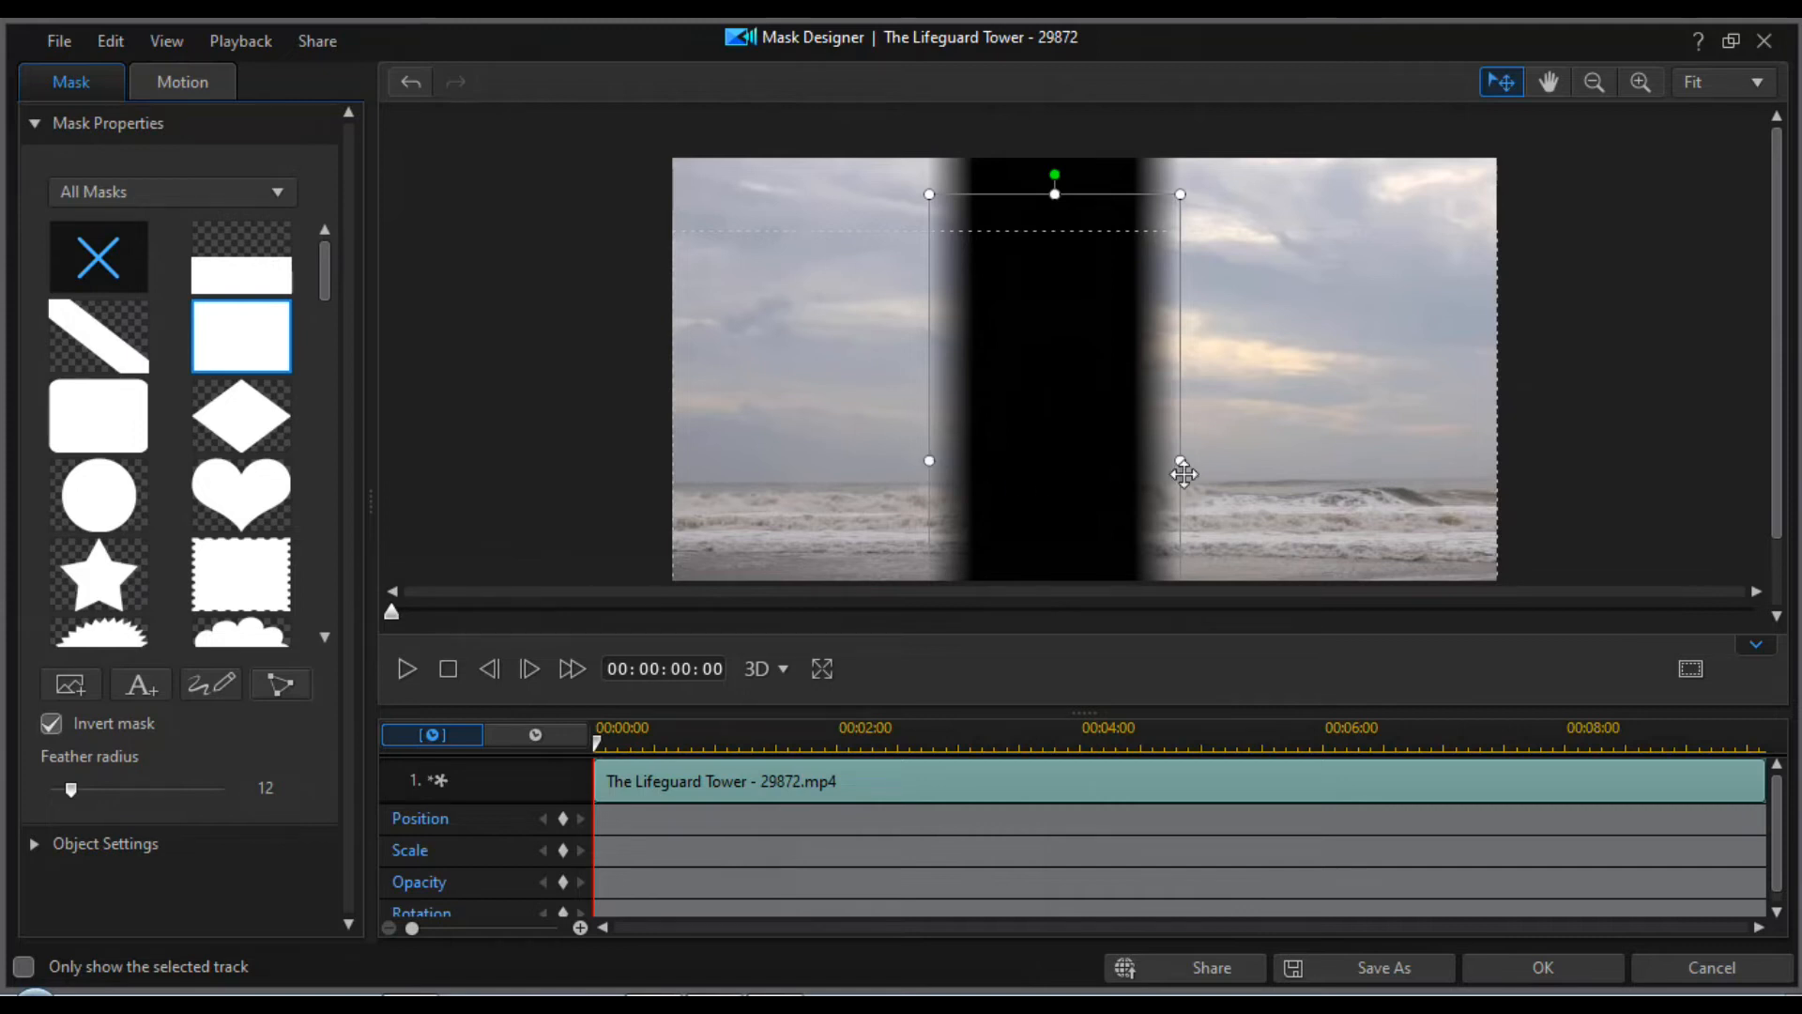
pyautogui.moveTo(1780, 414); pyautogui.dragTo(1780, 522)
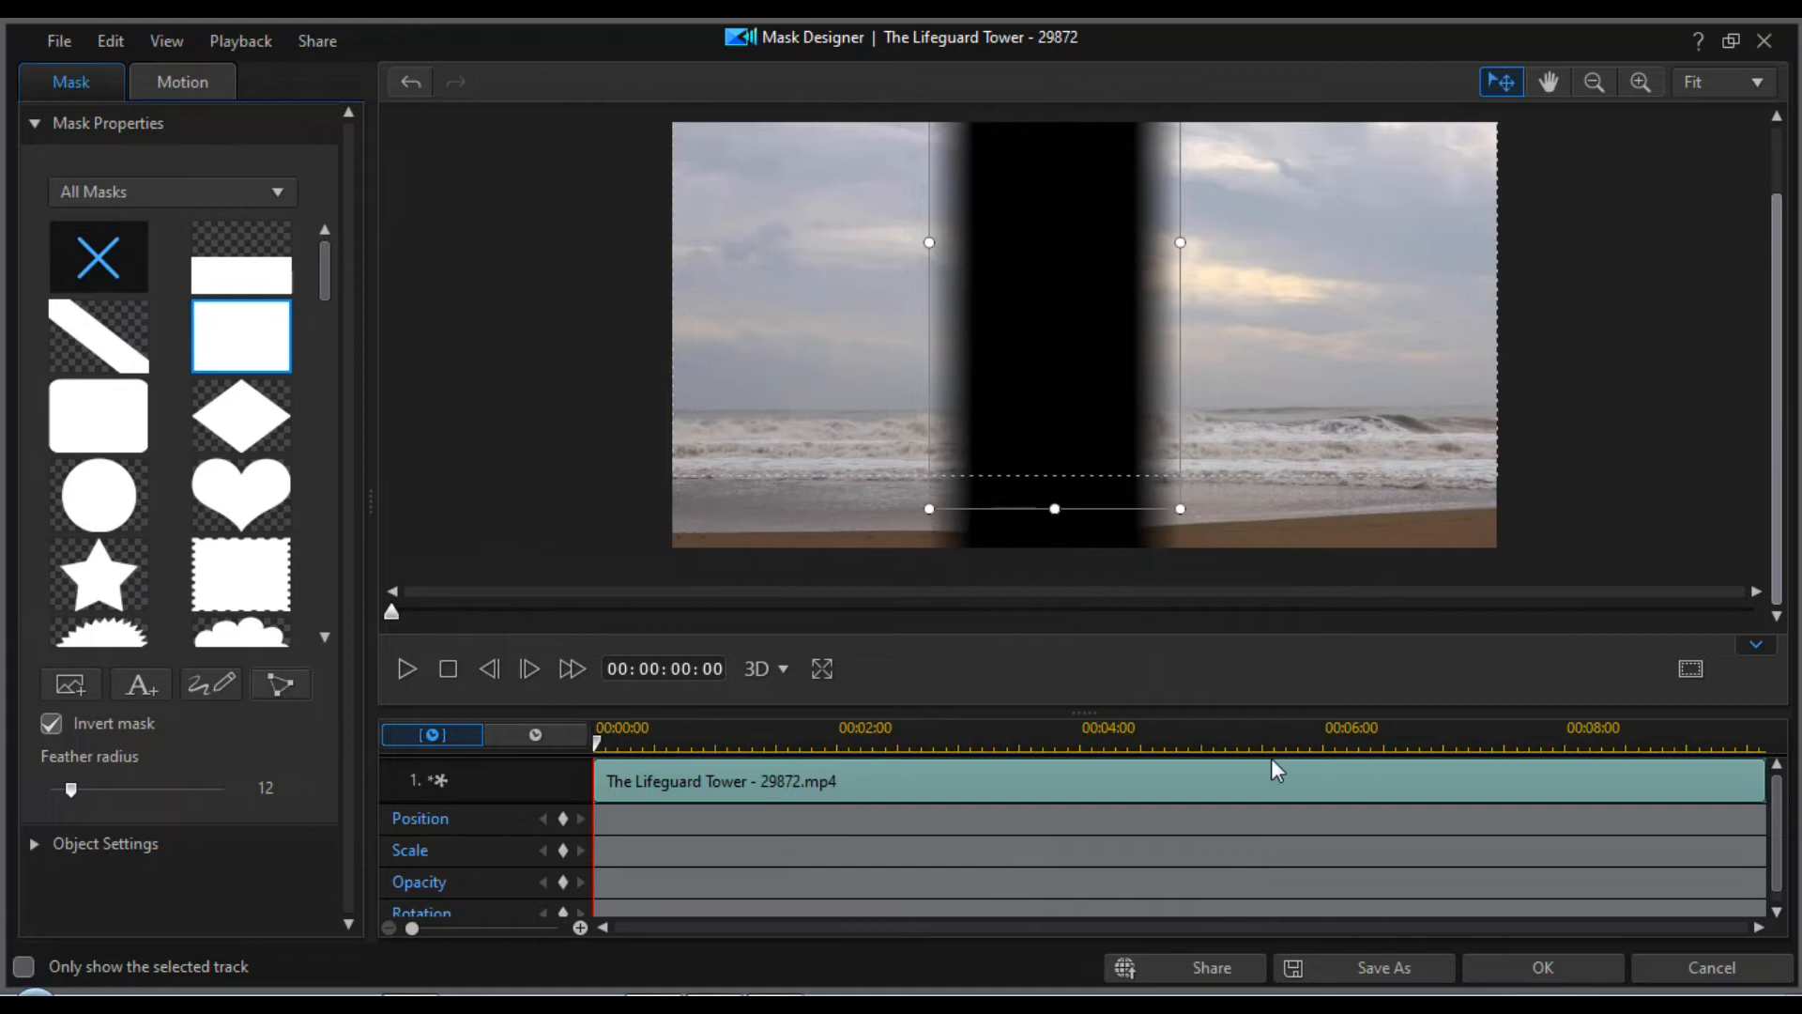
pyautogui.click(1546, 971)
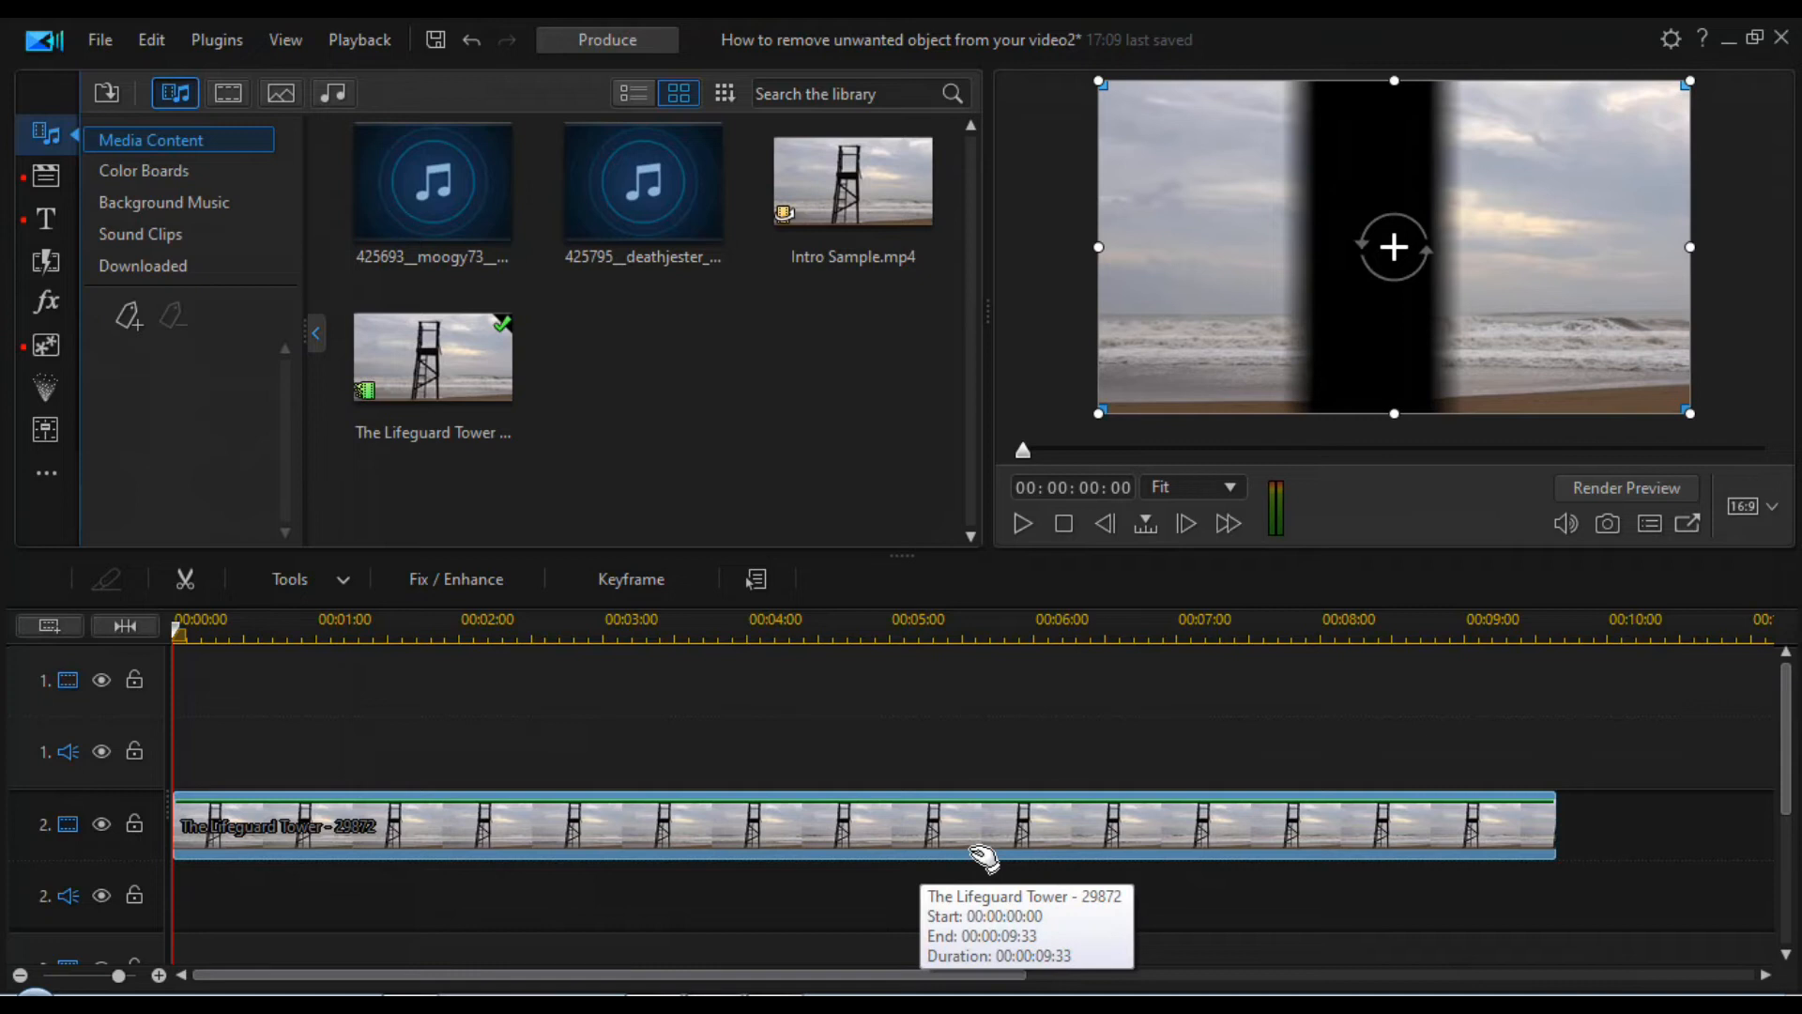
# Step: Paste a copy of the masked clip at the start of video track 1 and remove the mask from that copy
pyautogui.click(321, 689)
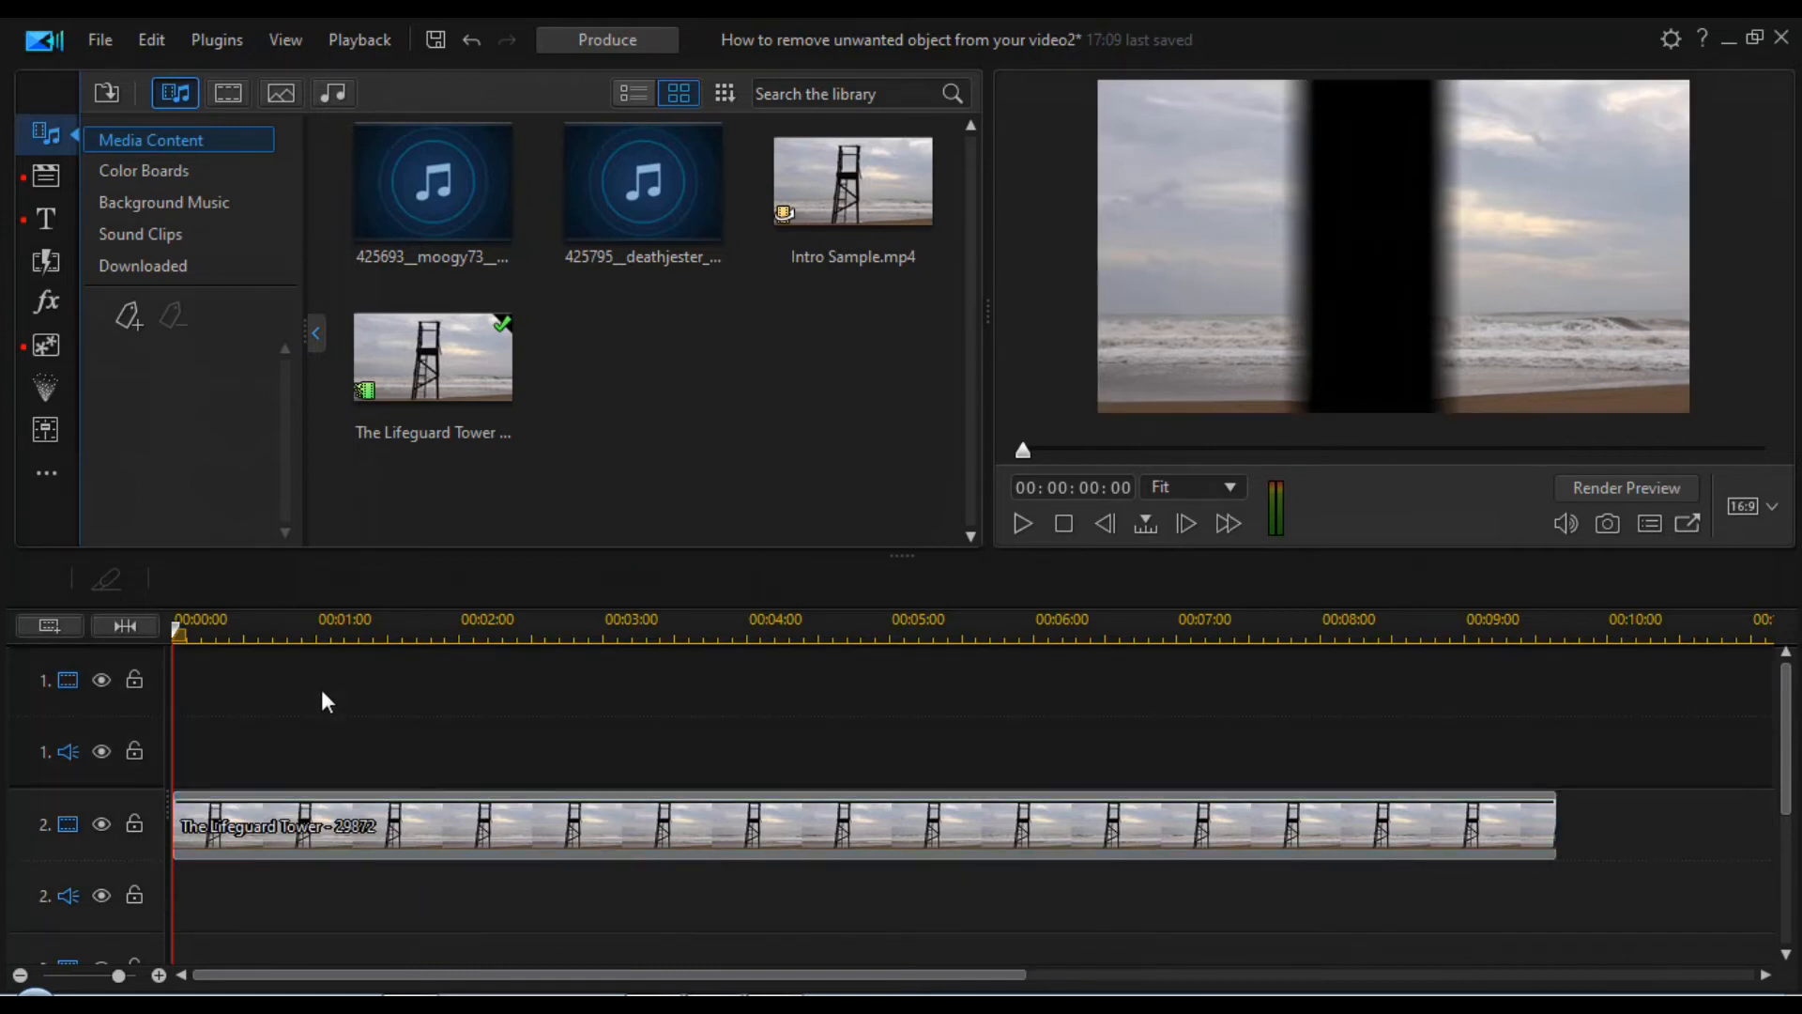
pyautogui.hotkey('ctrl', 'v')
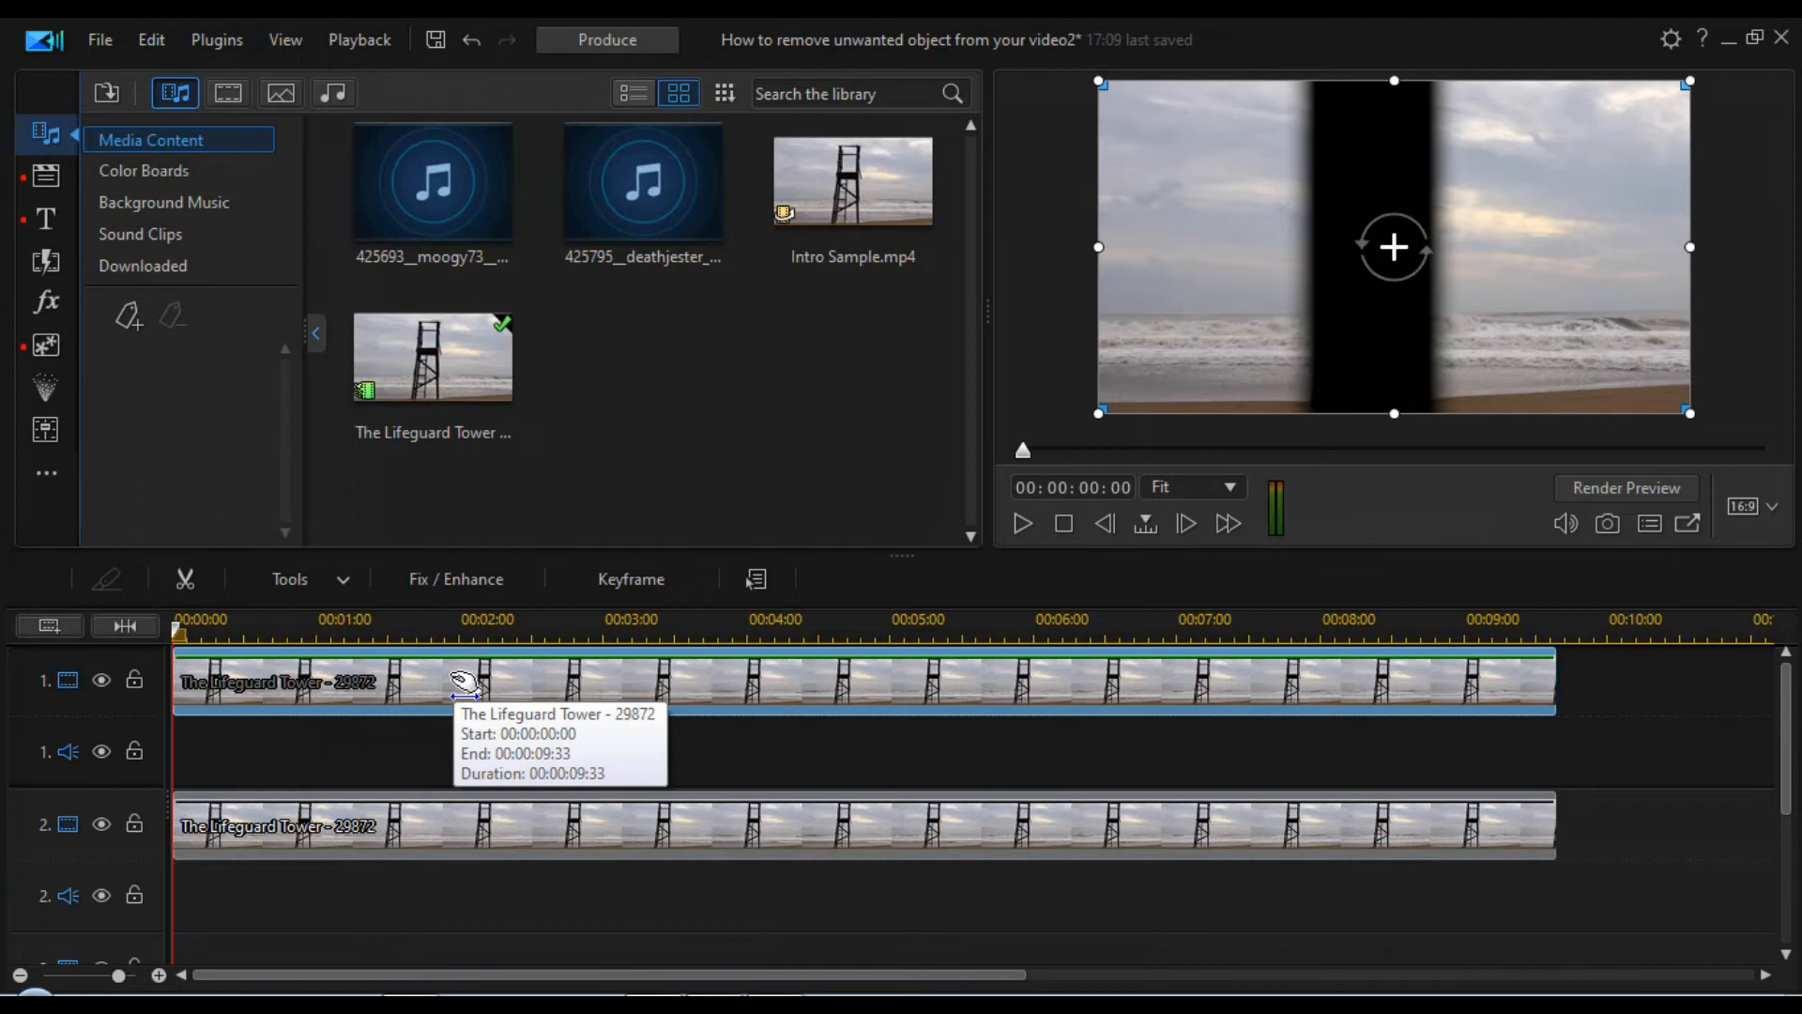
pyautogui.click(328, 578)
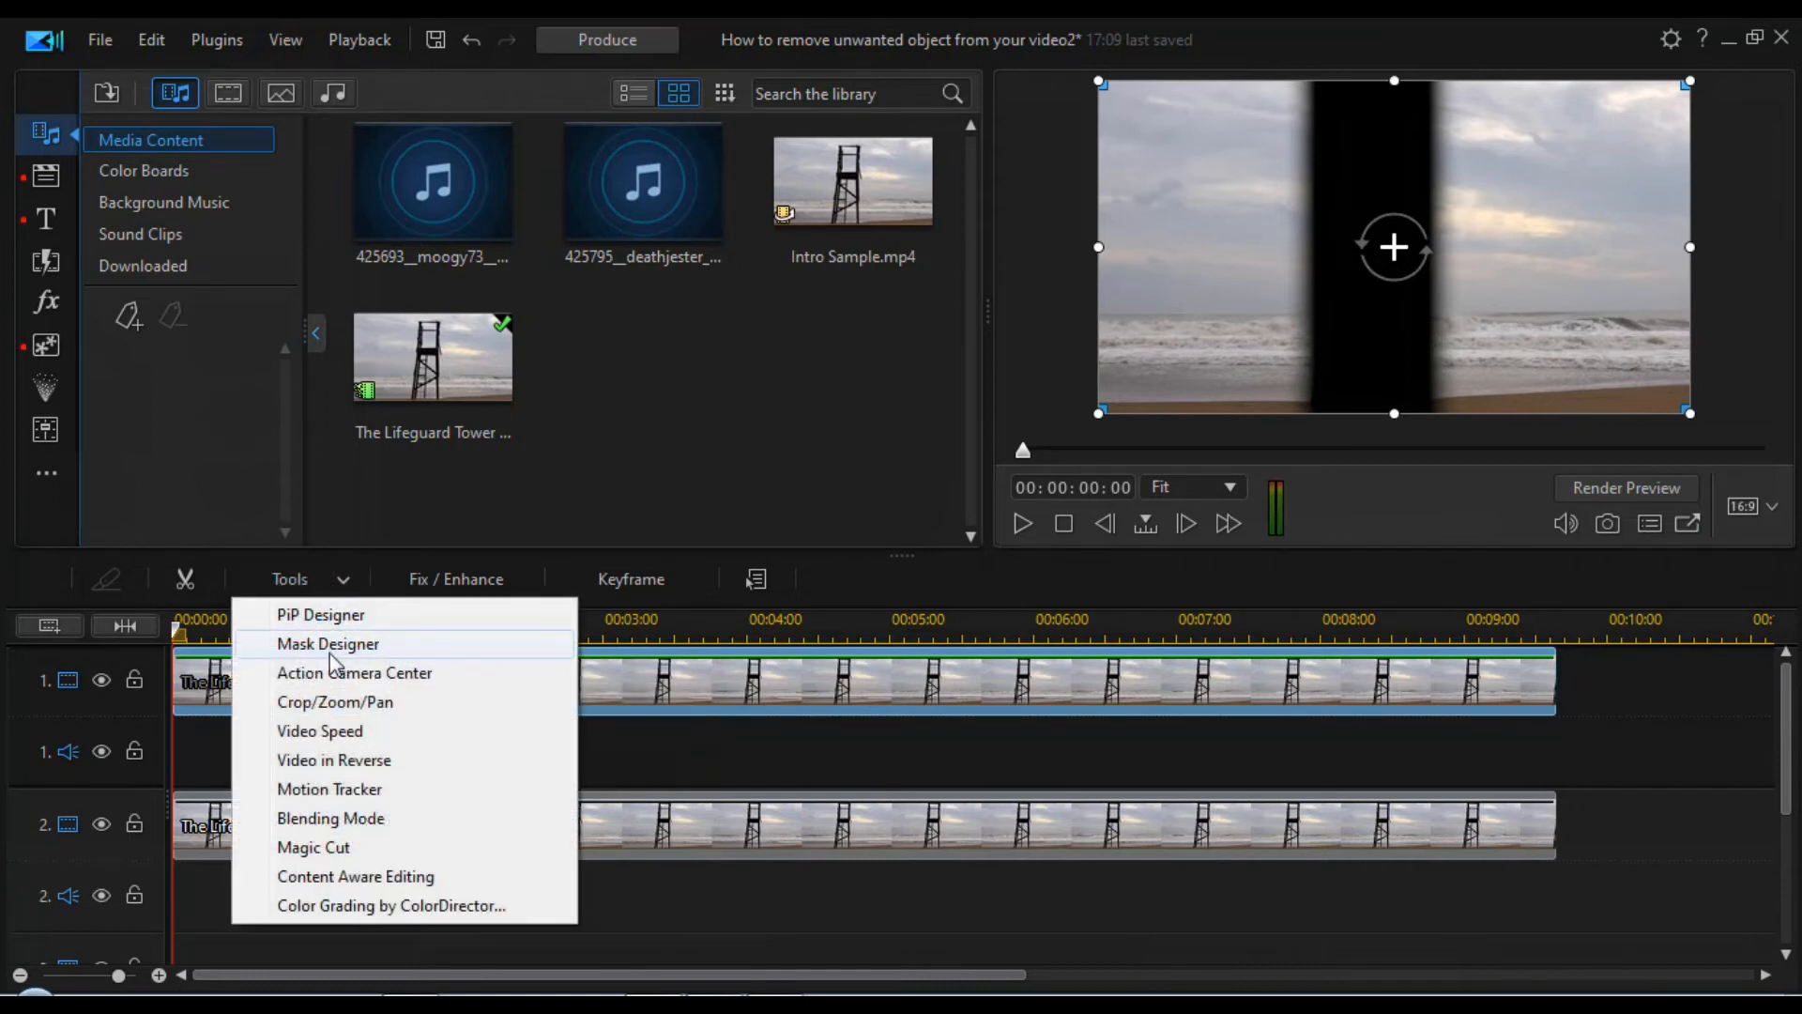
pyautogui.click(330, 646)
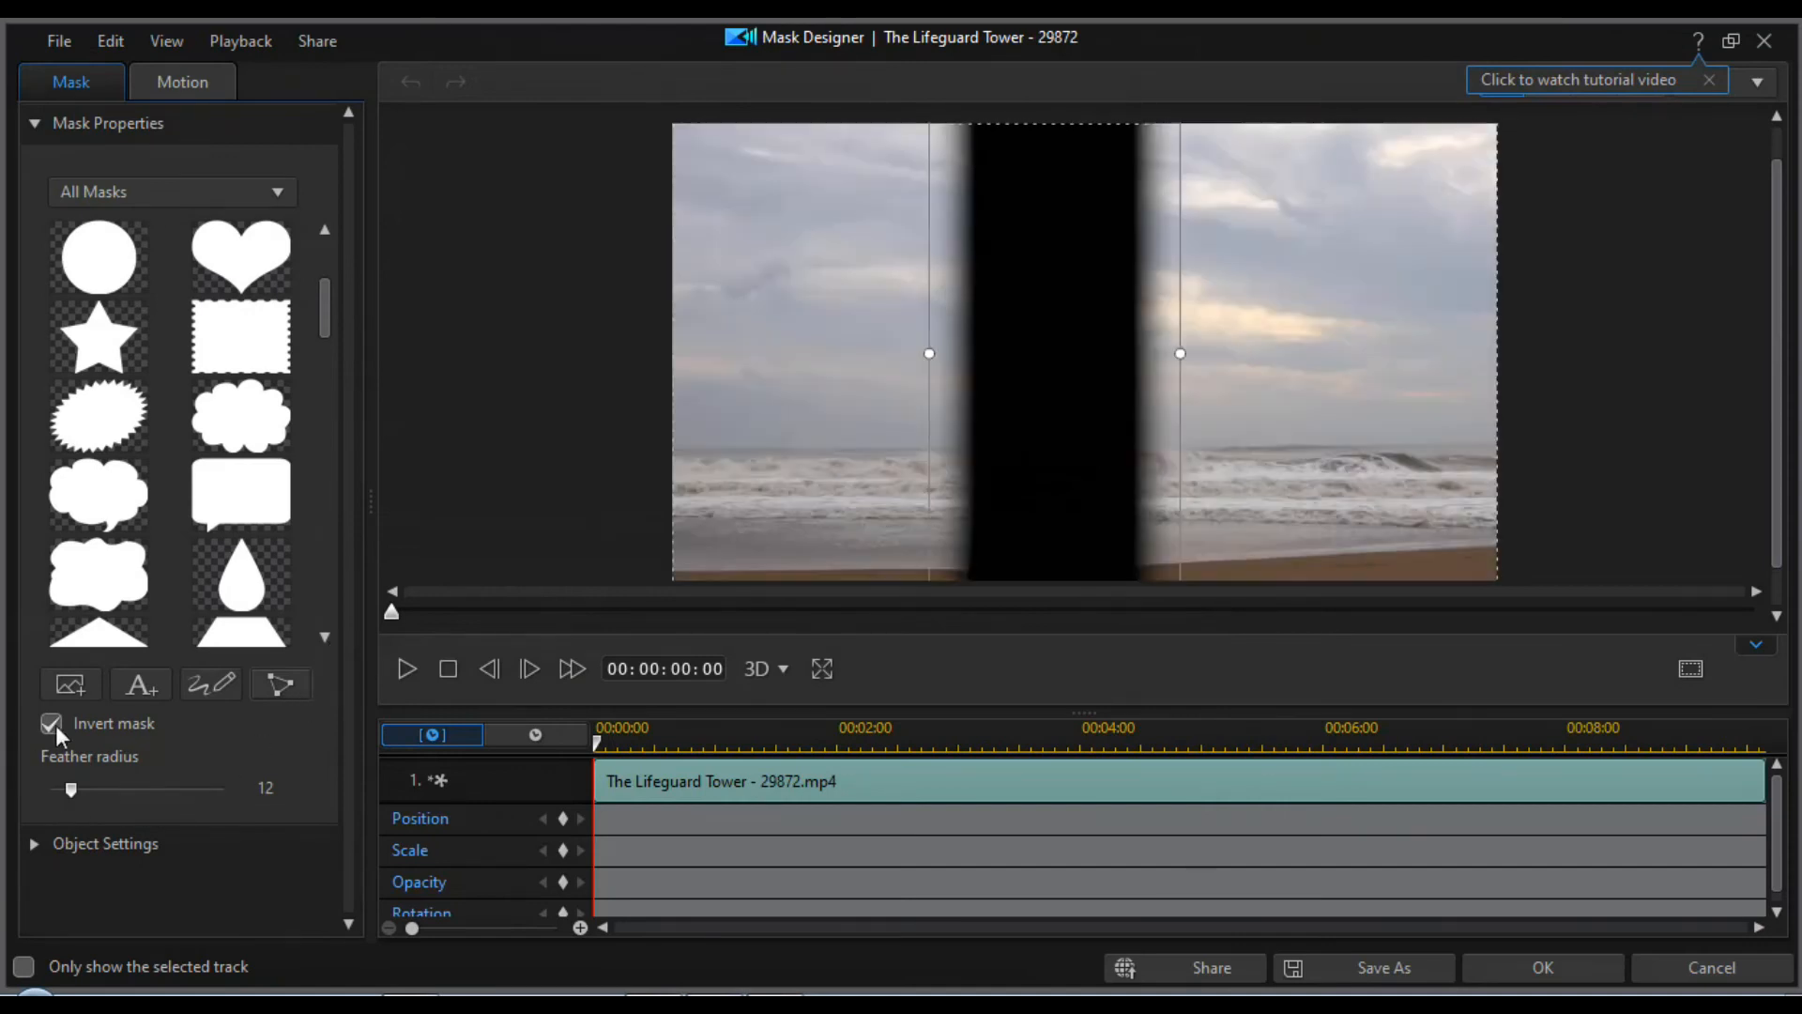
pyautogui.click(54, 724)
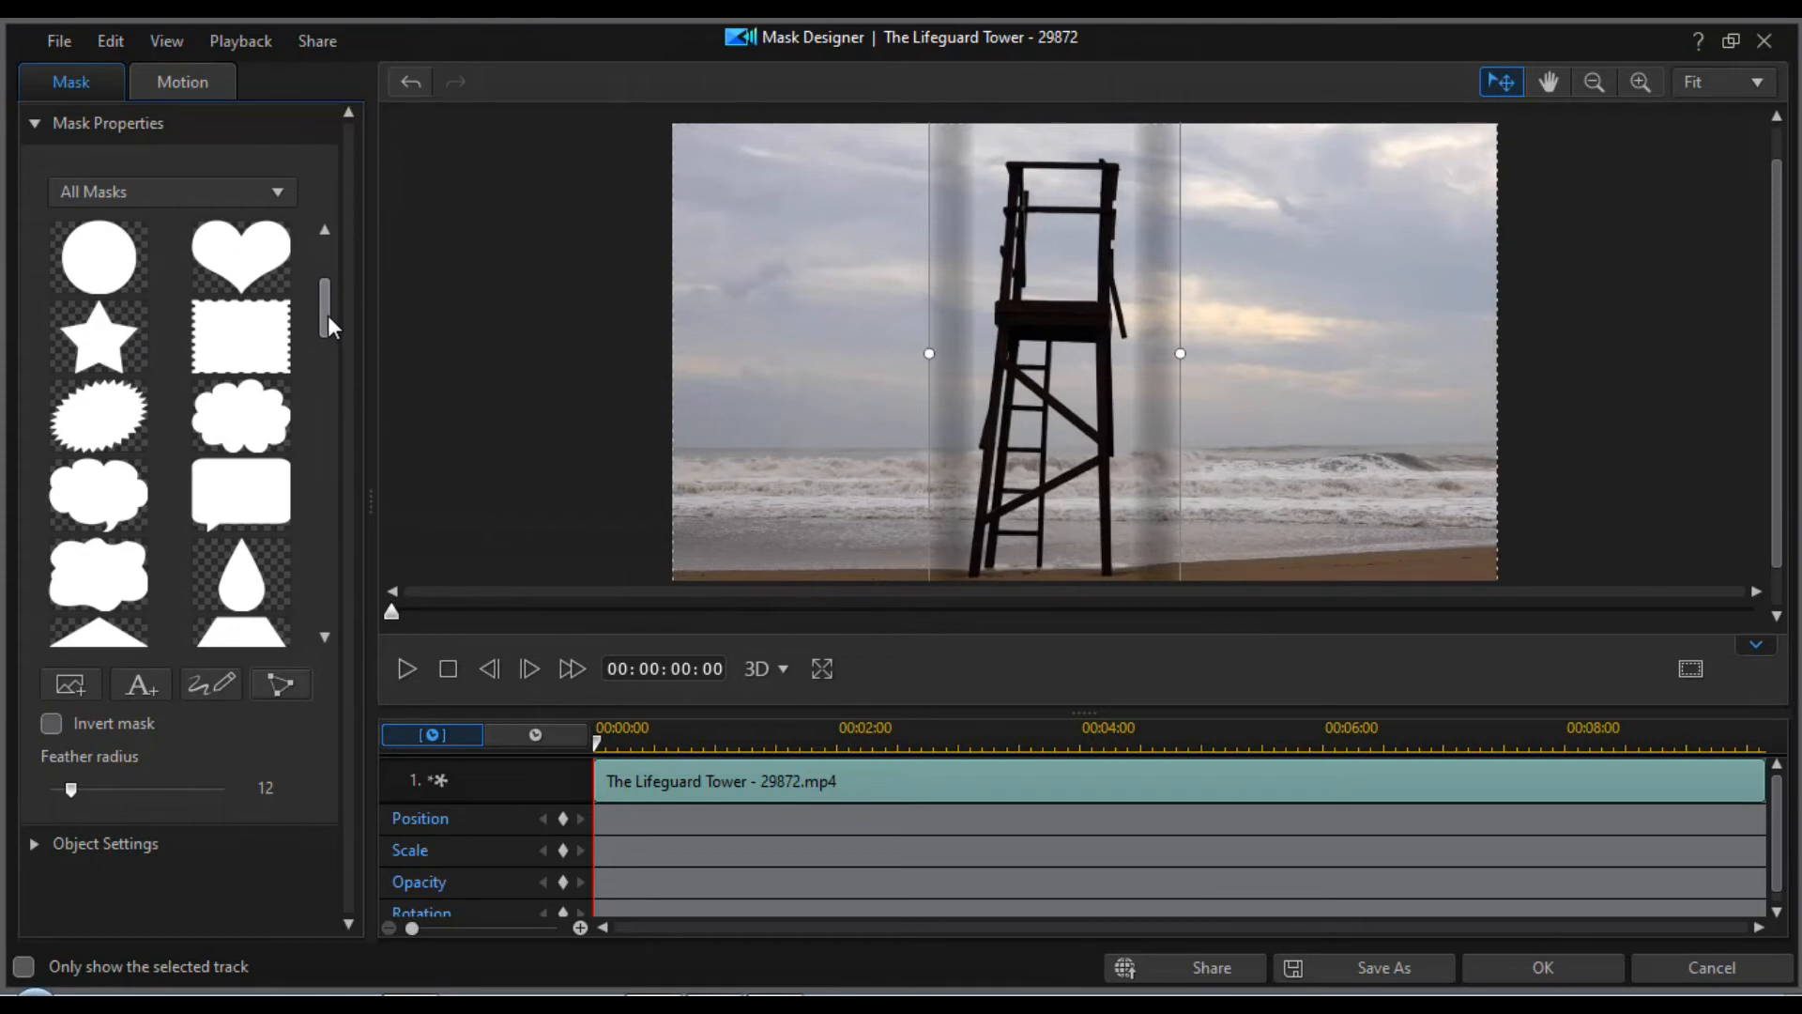
pyautogui.moveTo(328, 315); pyautogui.dragTo(329, 252)
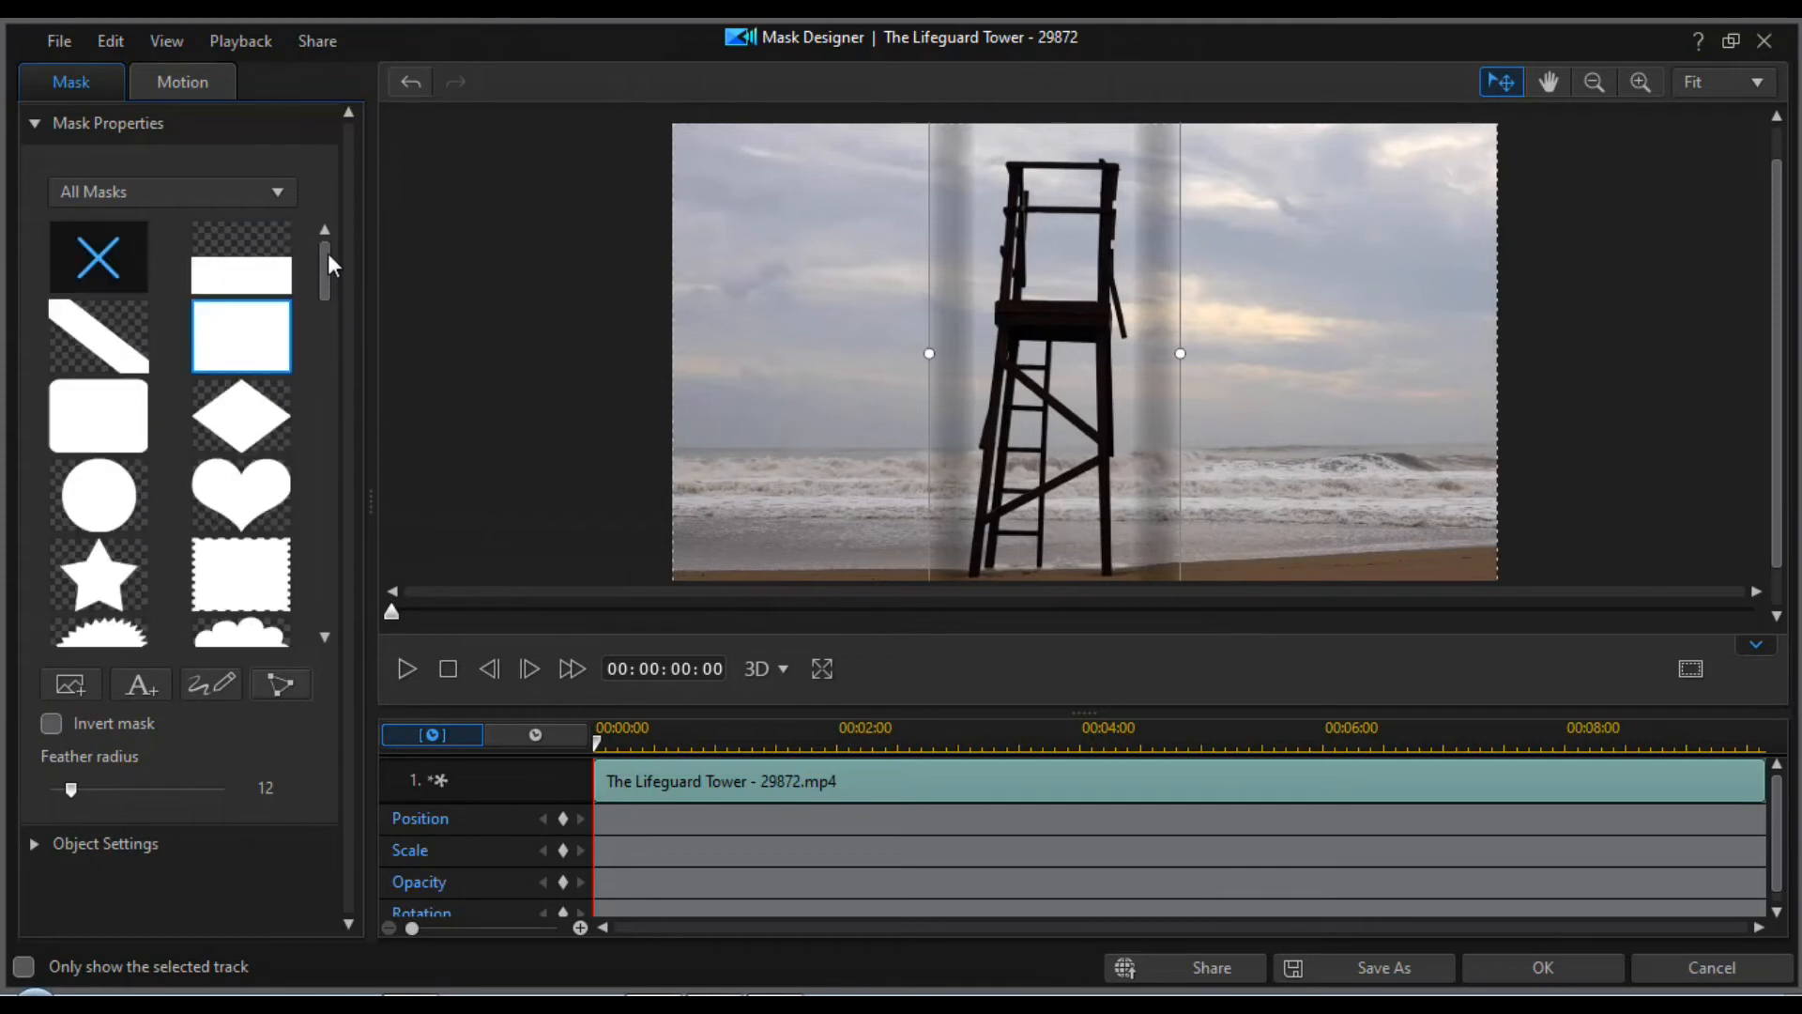
pyautogui.click(91, 270)
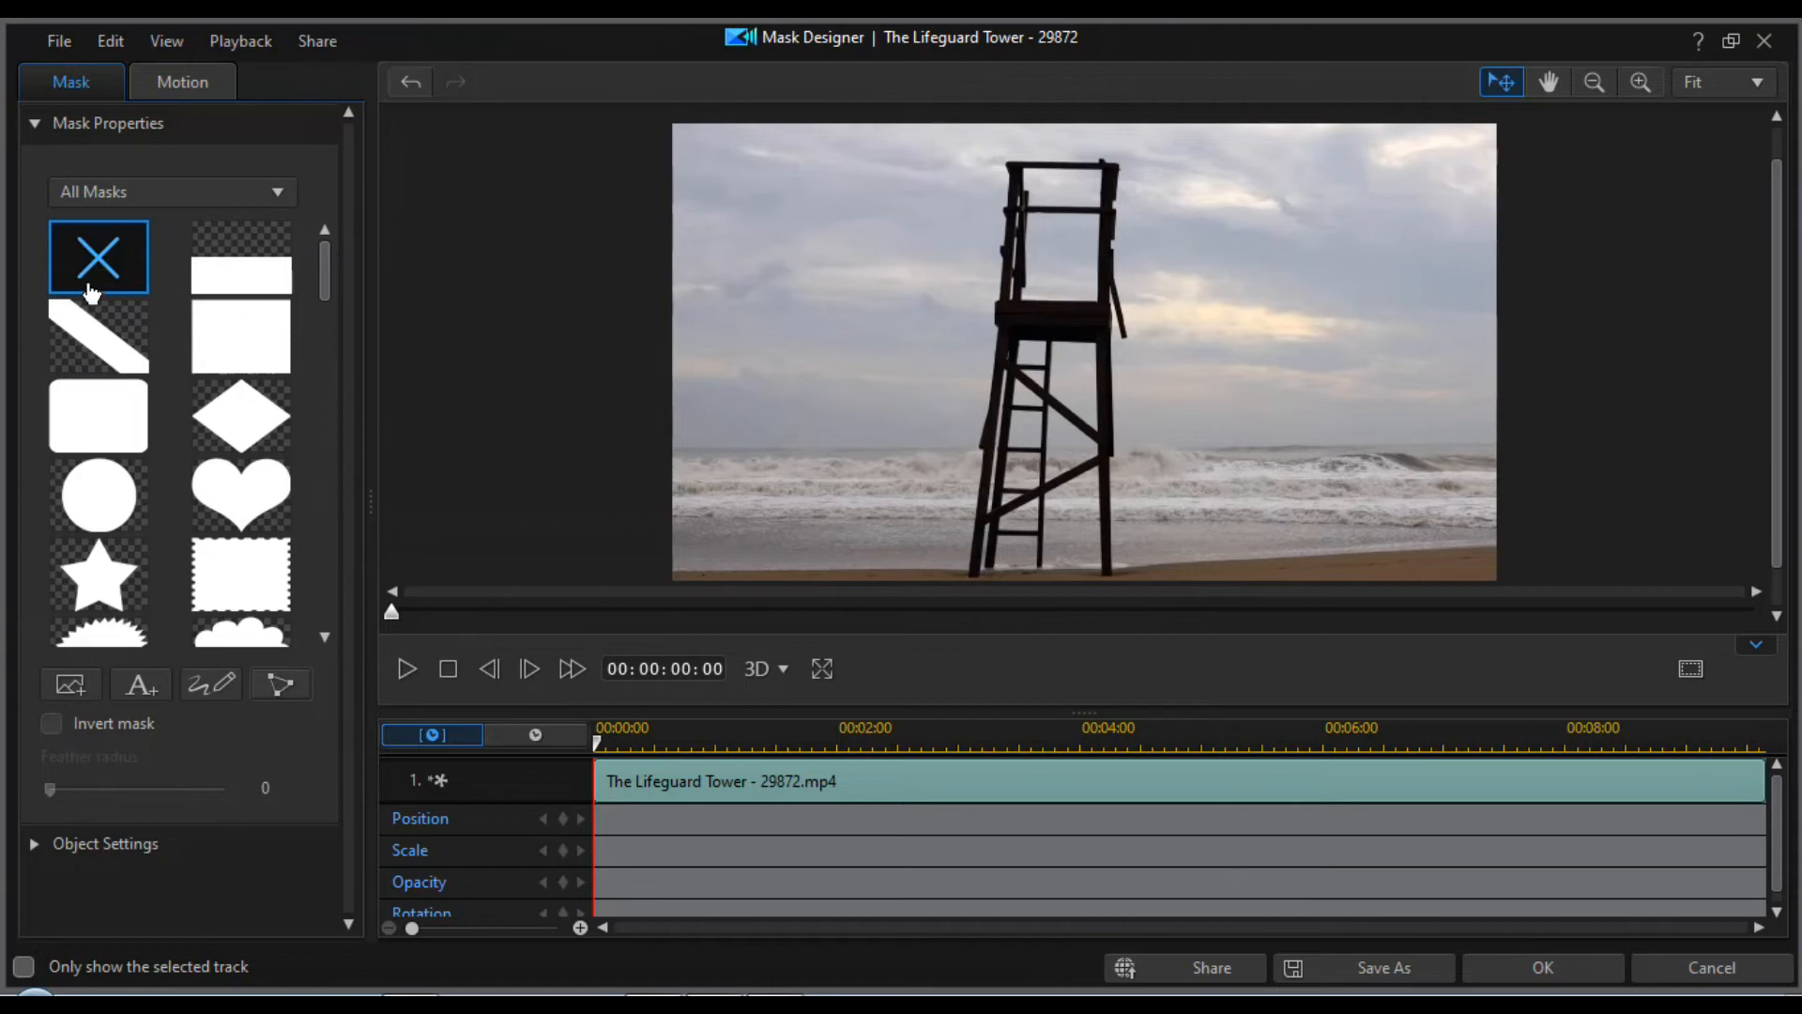
pyautogui.click(1509, 979)
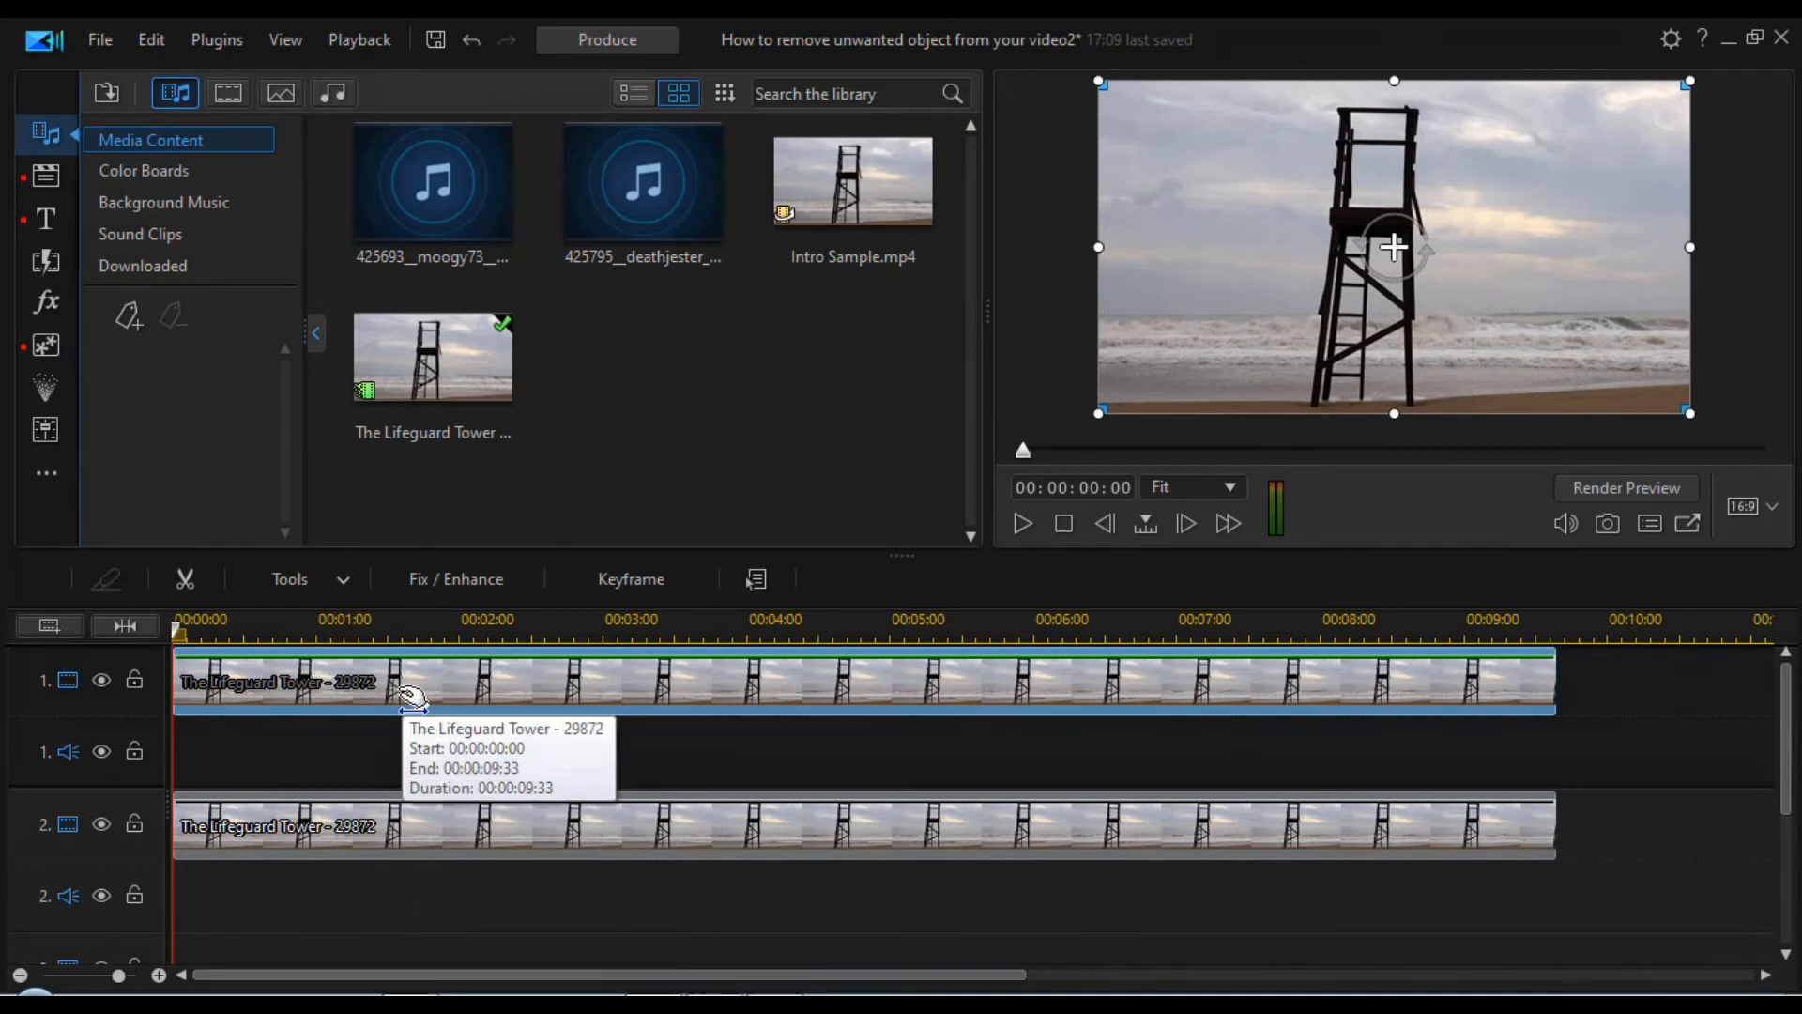
# Step: Shift the track 1 clip sideways in the PiP Designer, keeping it level with the frame, so clear sky and sea fill the masked gap
pyautogui.click(345, 583)
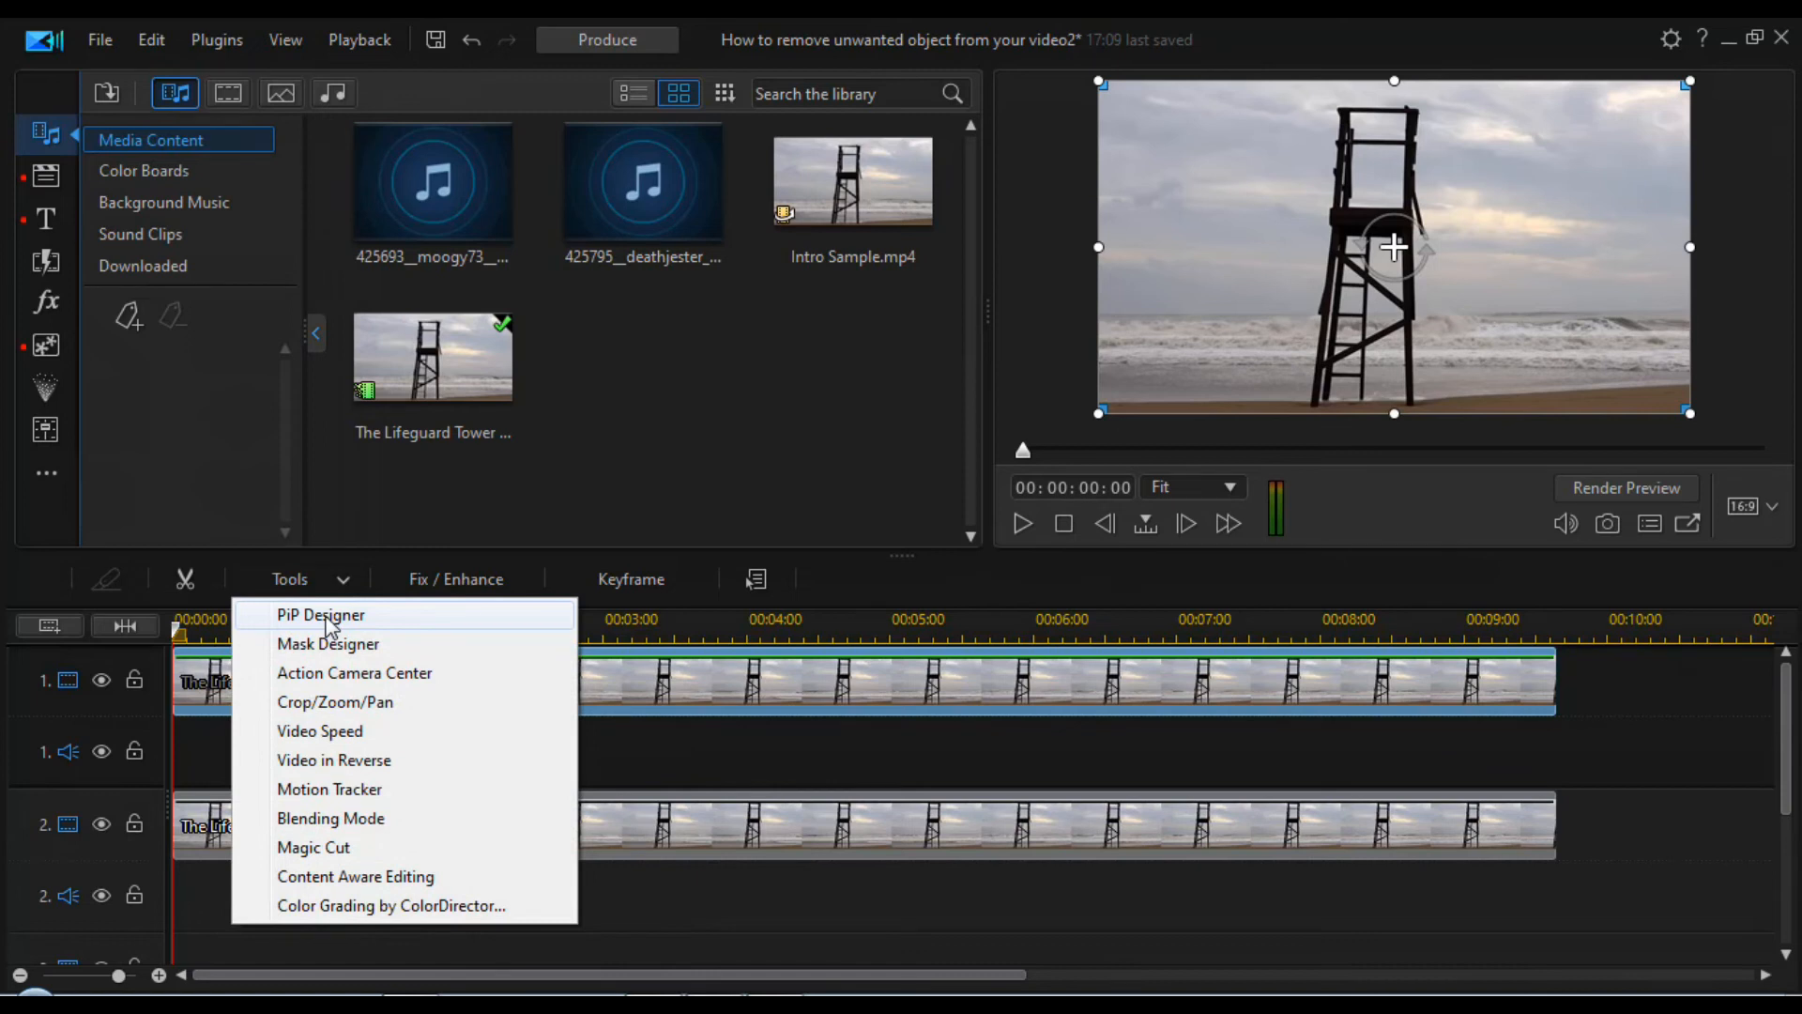
pyautogui.click(328, 618)
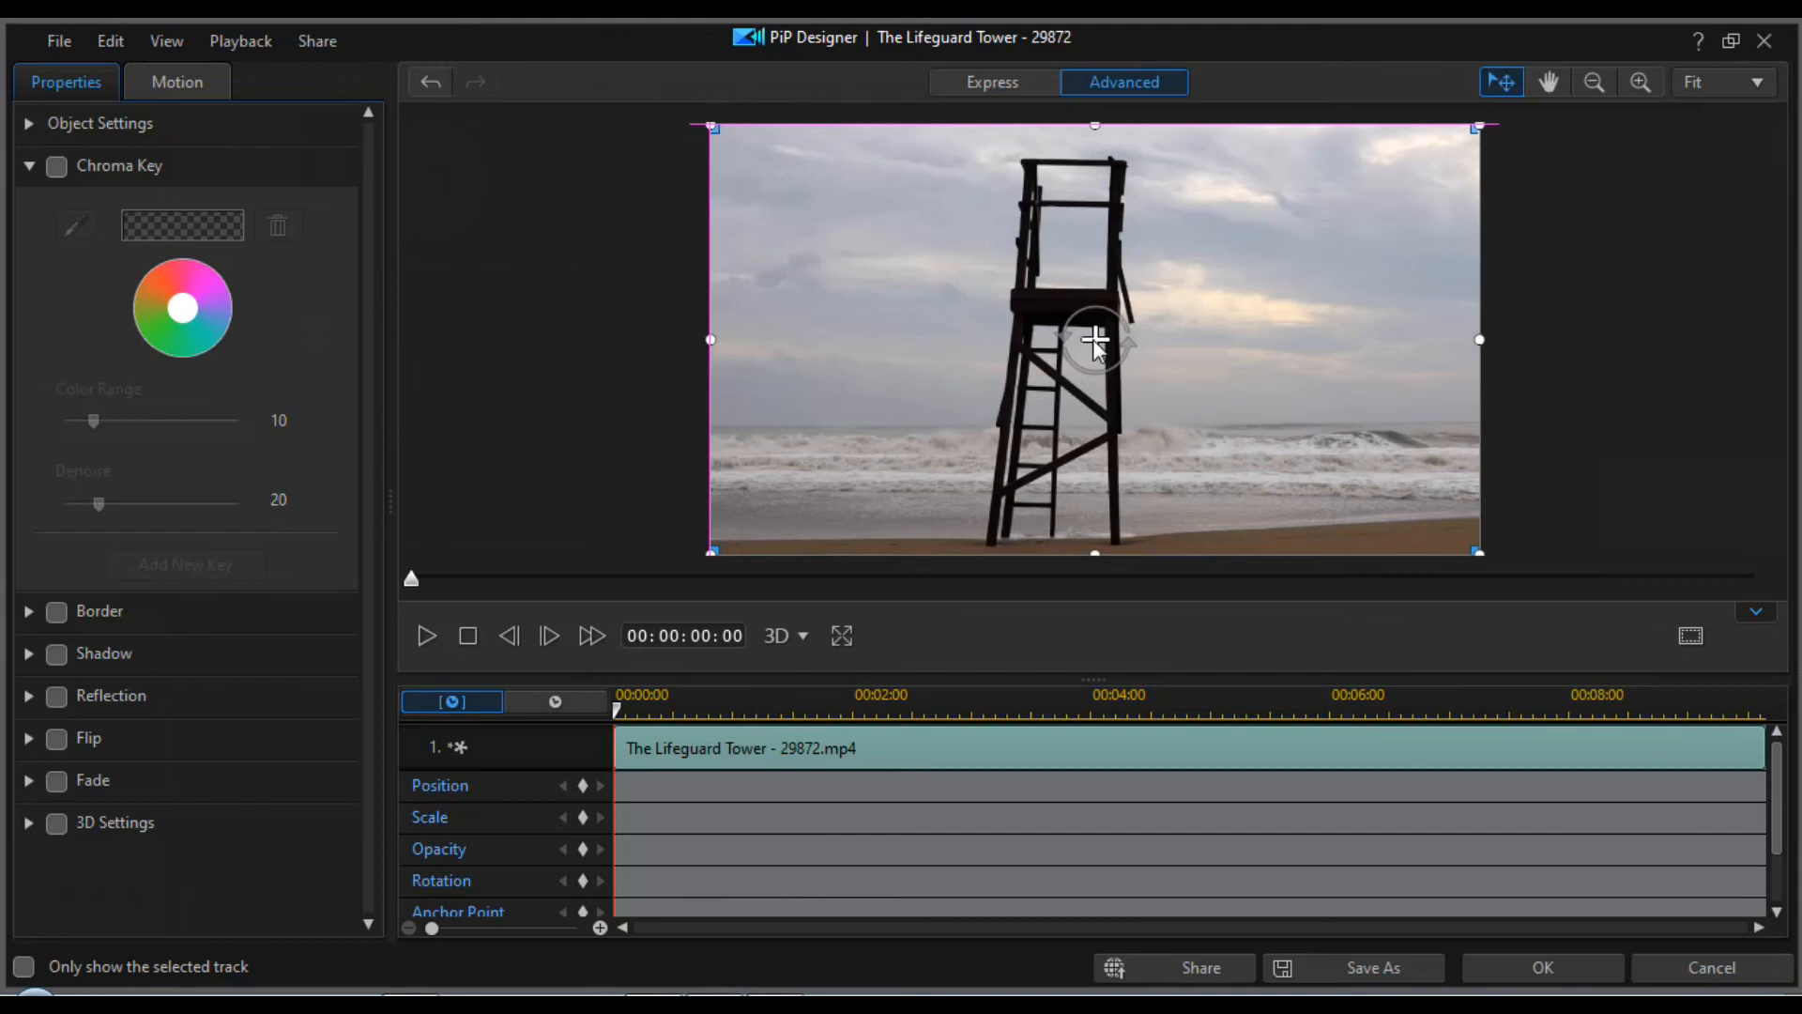
pyautogui.moveTo(1094, 340); pyautogui.dragTo(1324, 276)
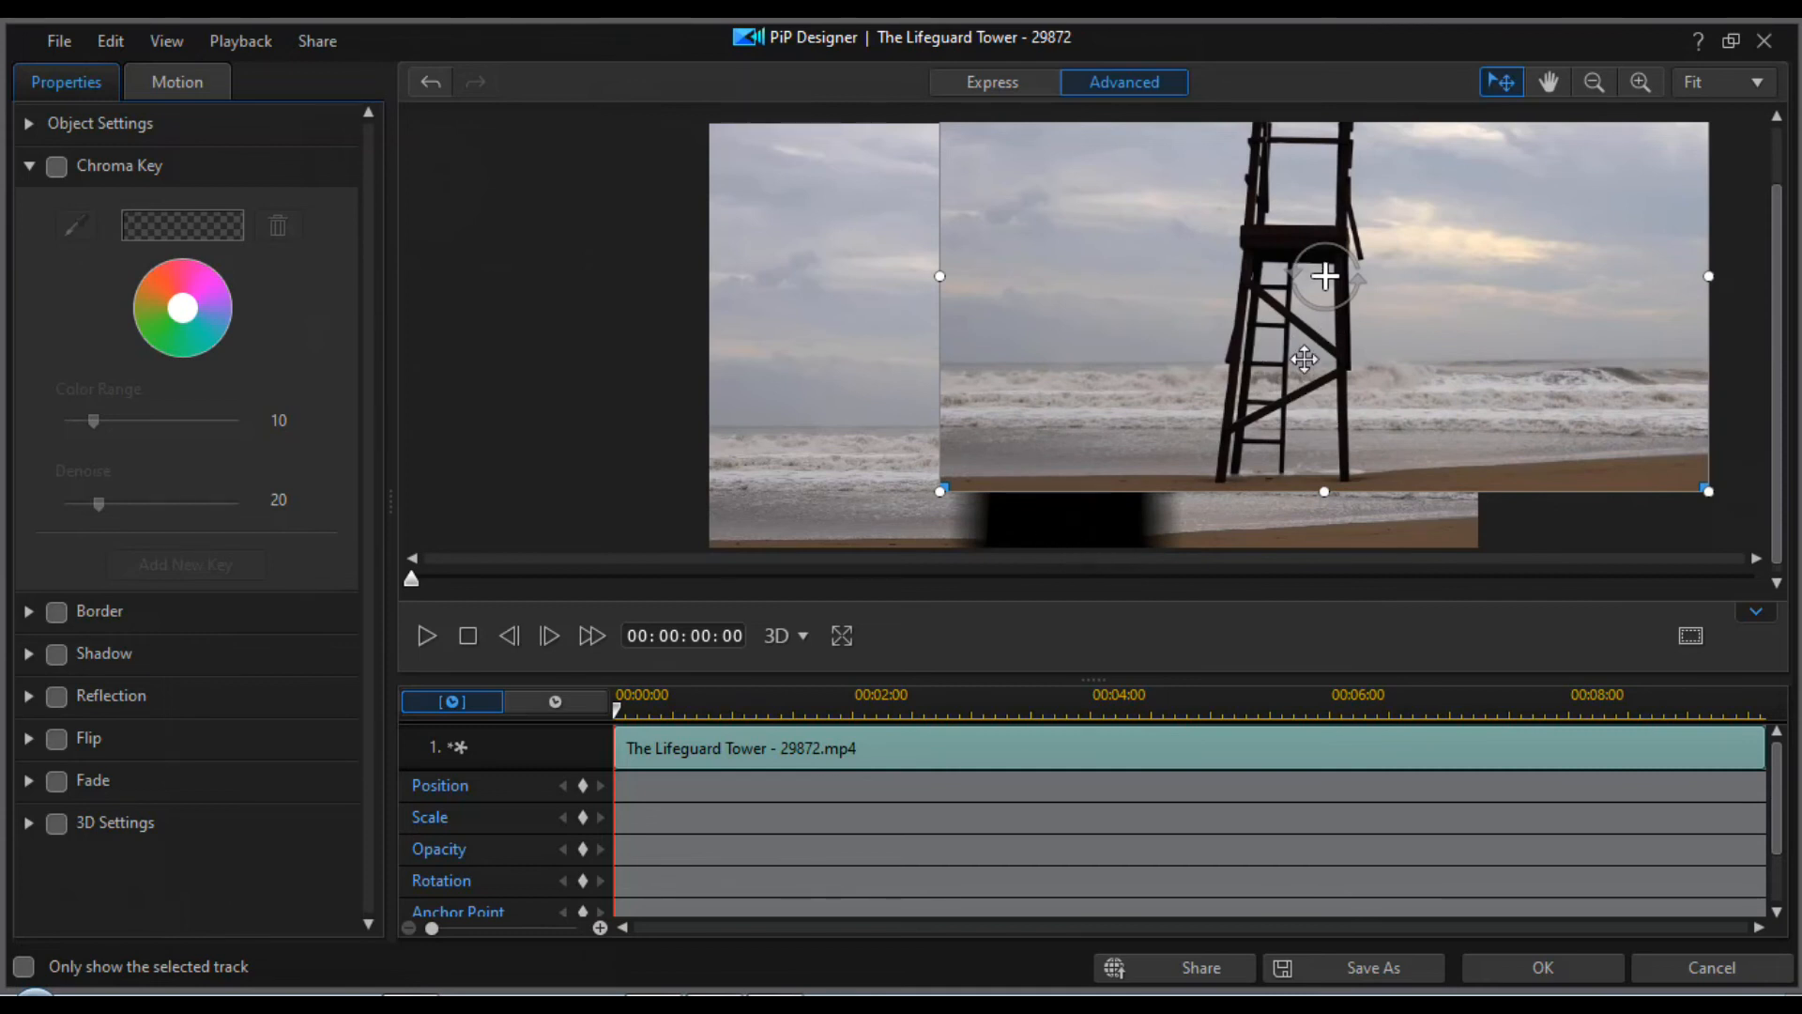
pyautogui.moveTo(1304, 358); pyautogui.dragTo(1306, 418)
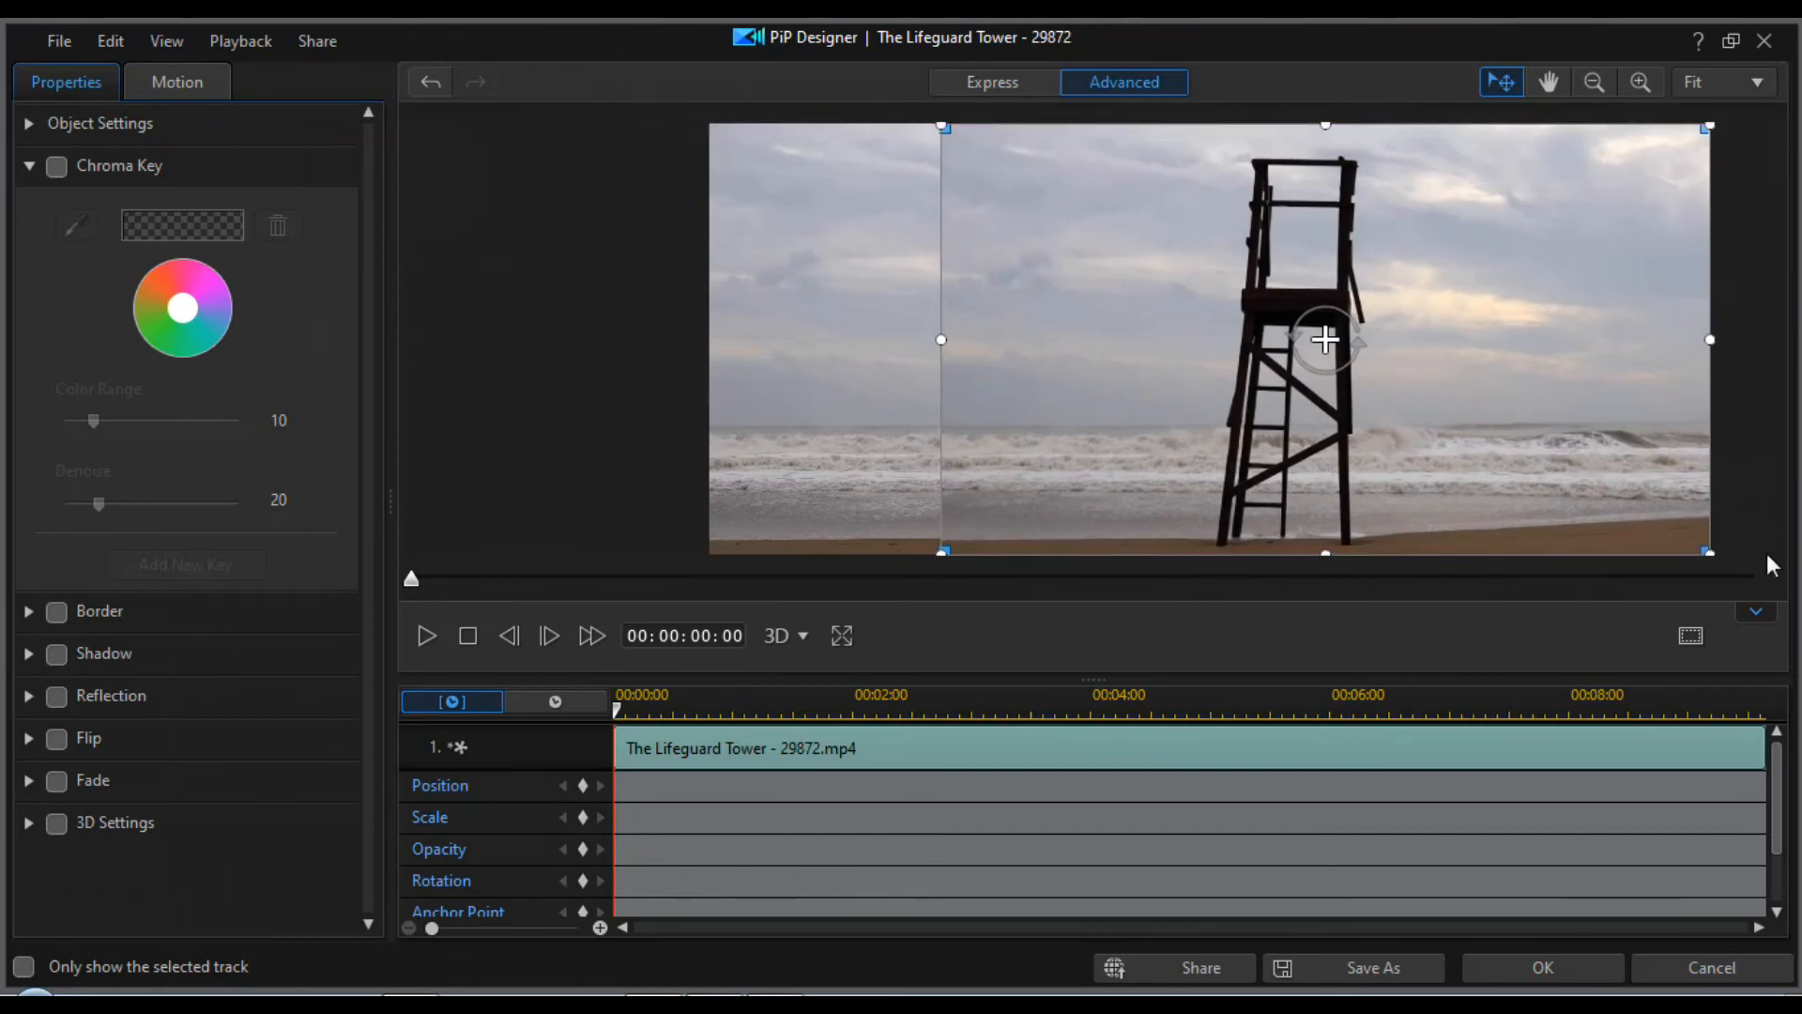
pyautogui.click(1523, 971)
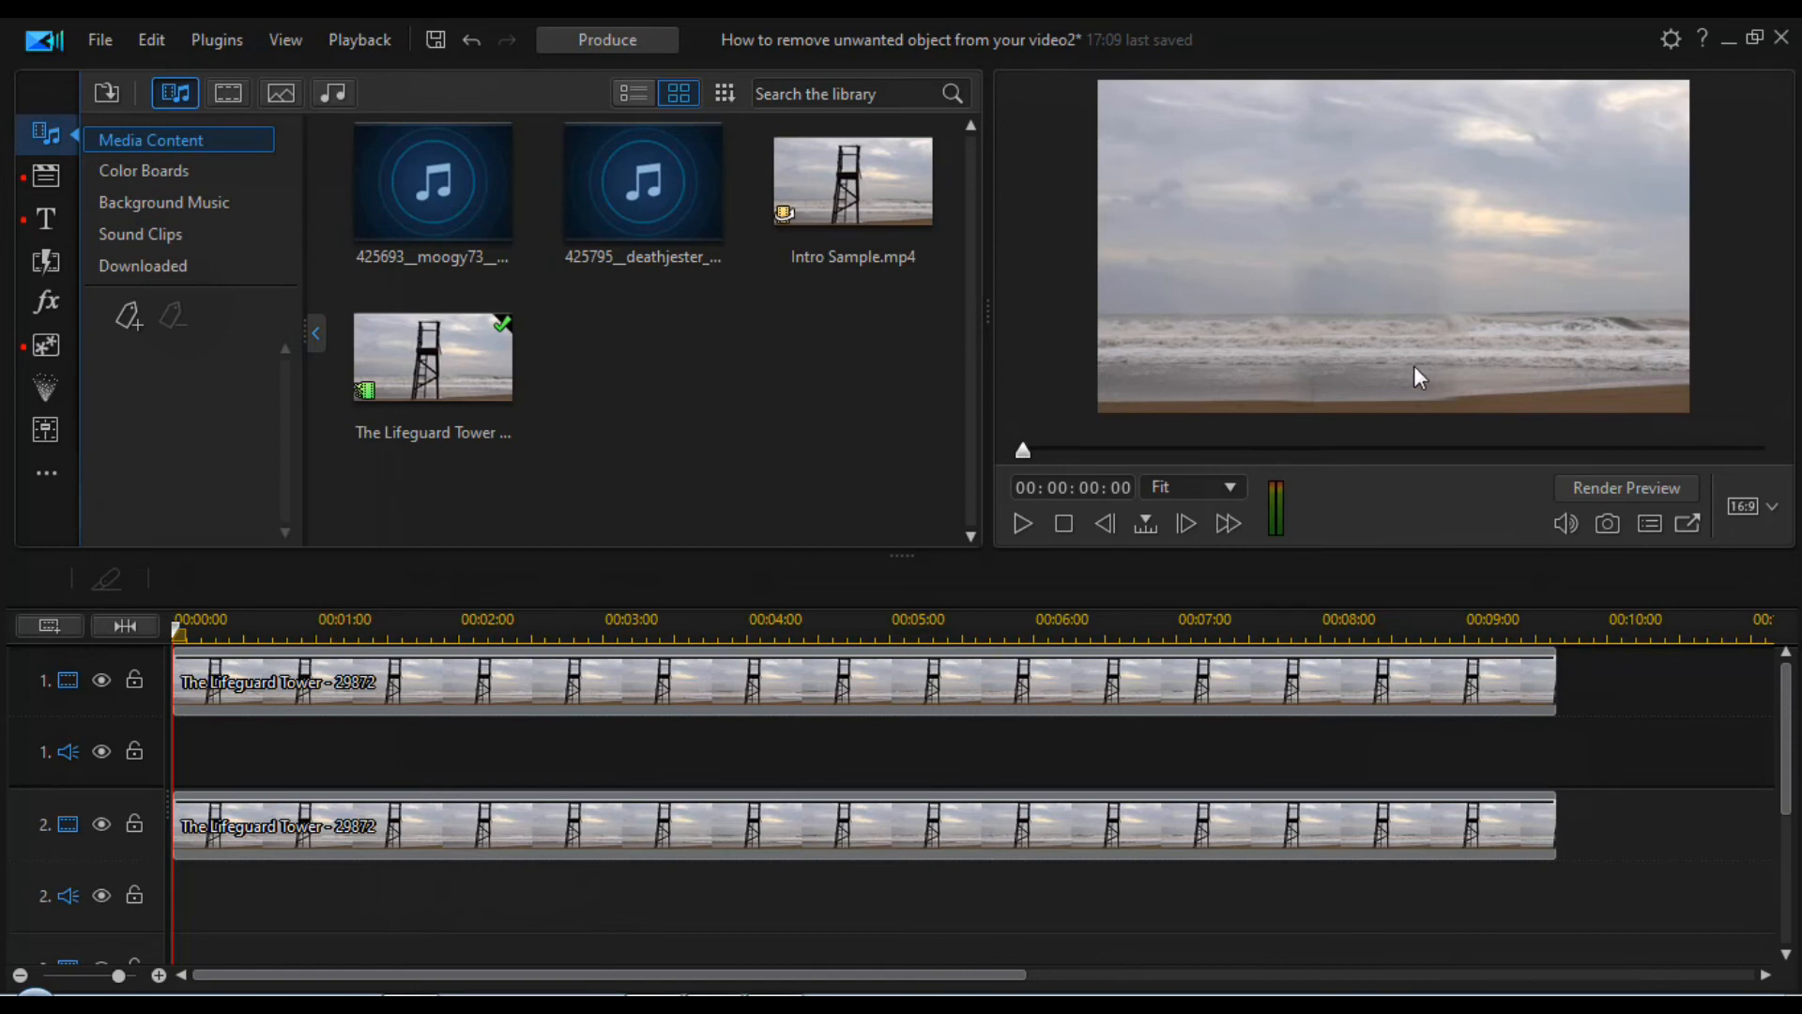
# Step: Play the composited beach video in a full-screen preview to check the area where the tower stood, and close the preview
pyautogui.doubleClick(1410, 326)
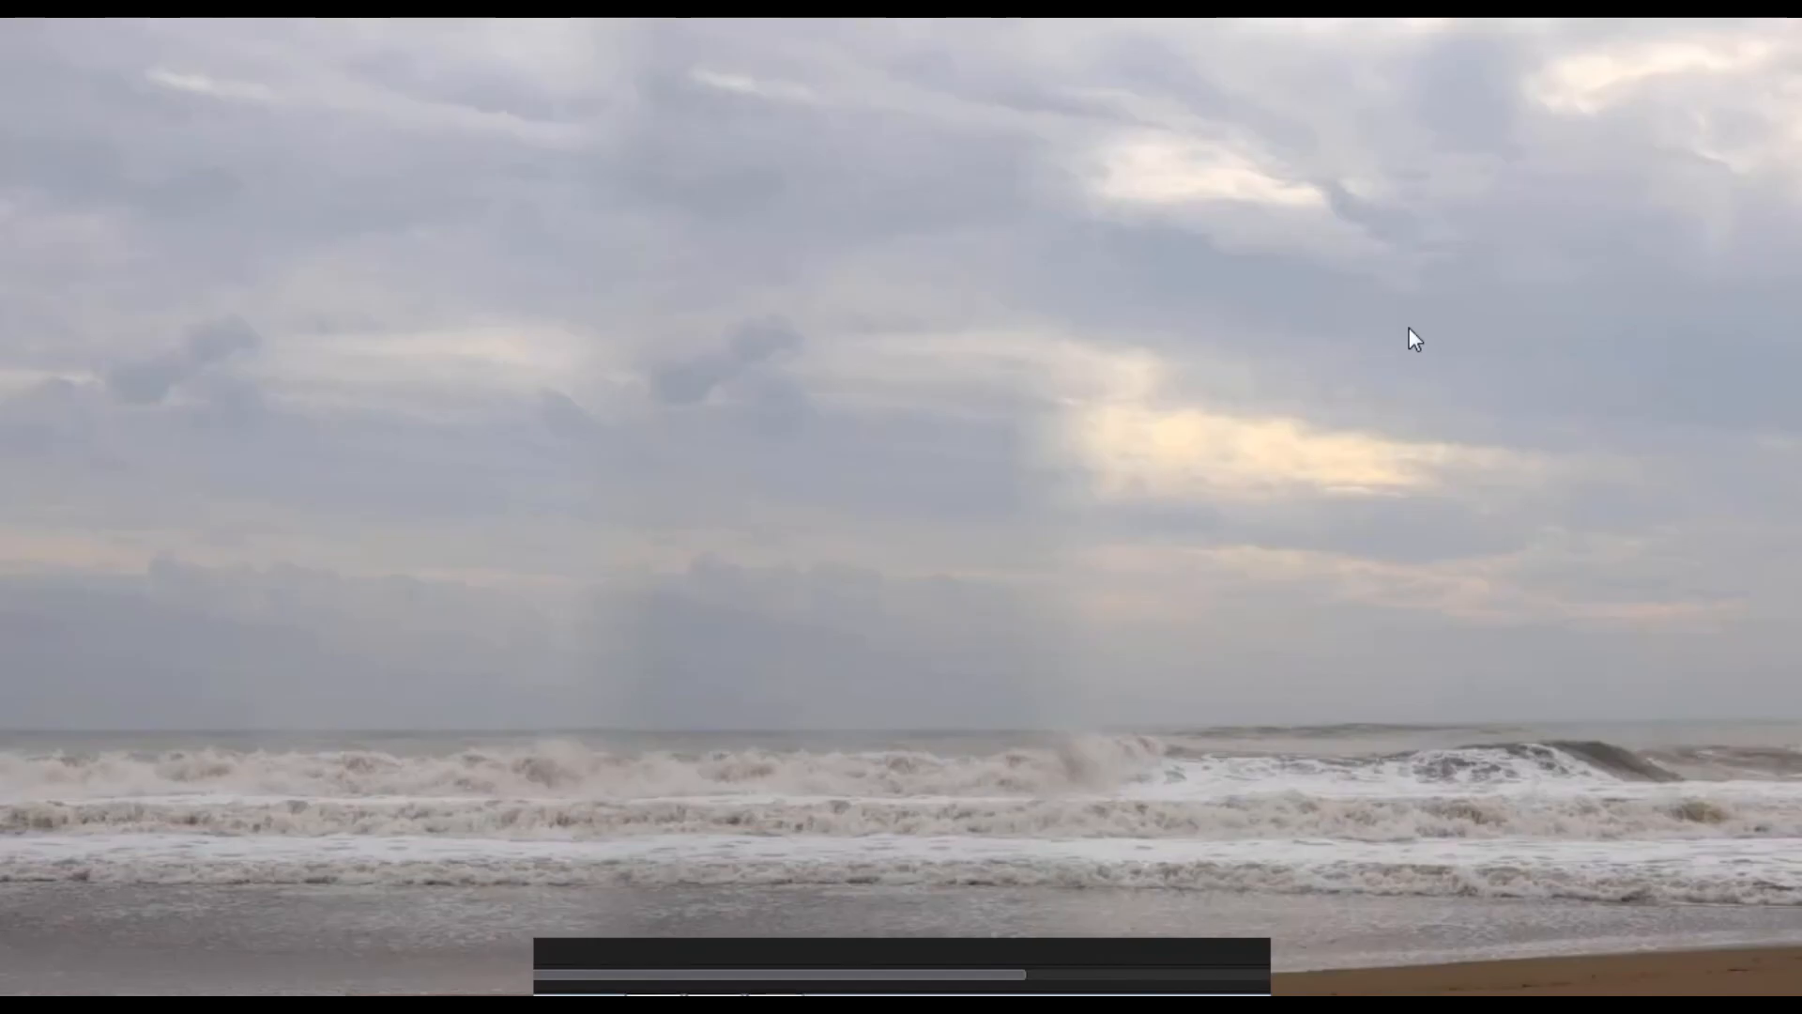
pyautogui.moveTo(872, 987)
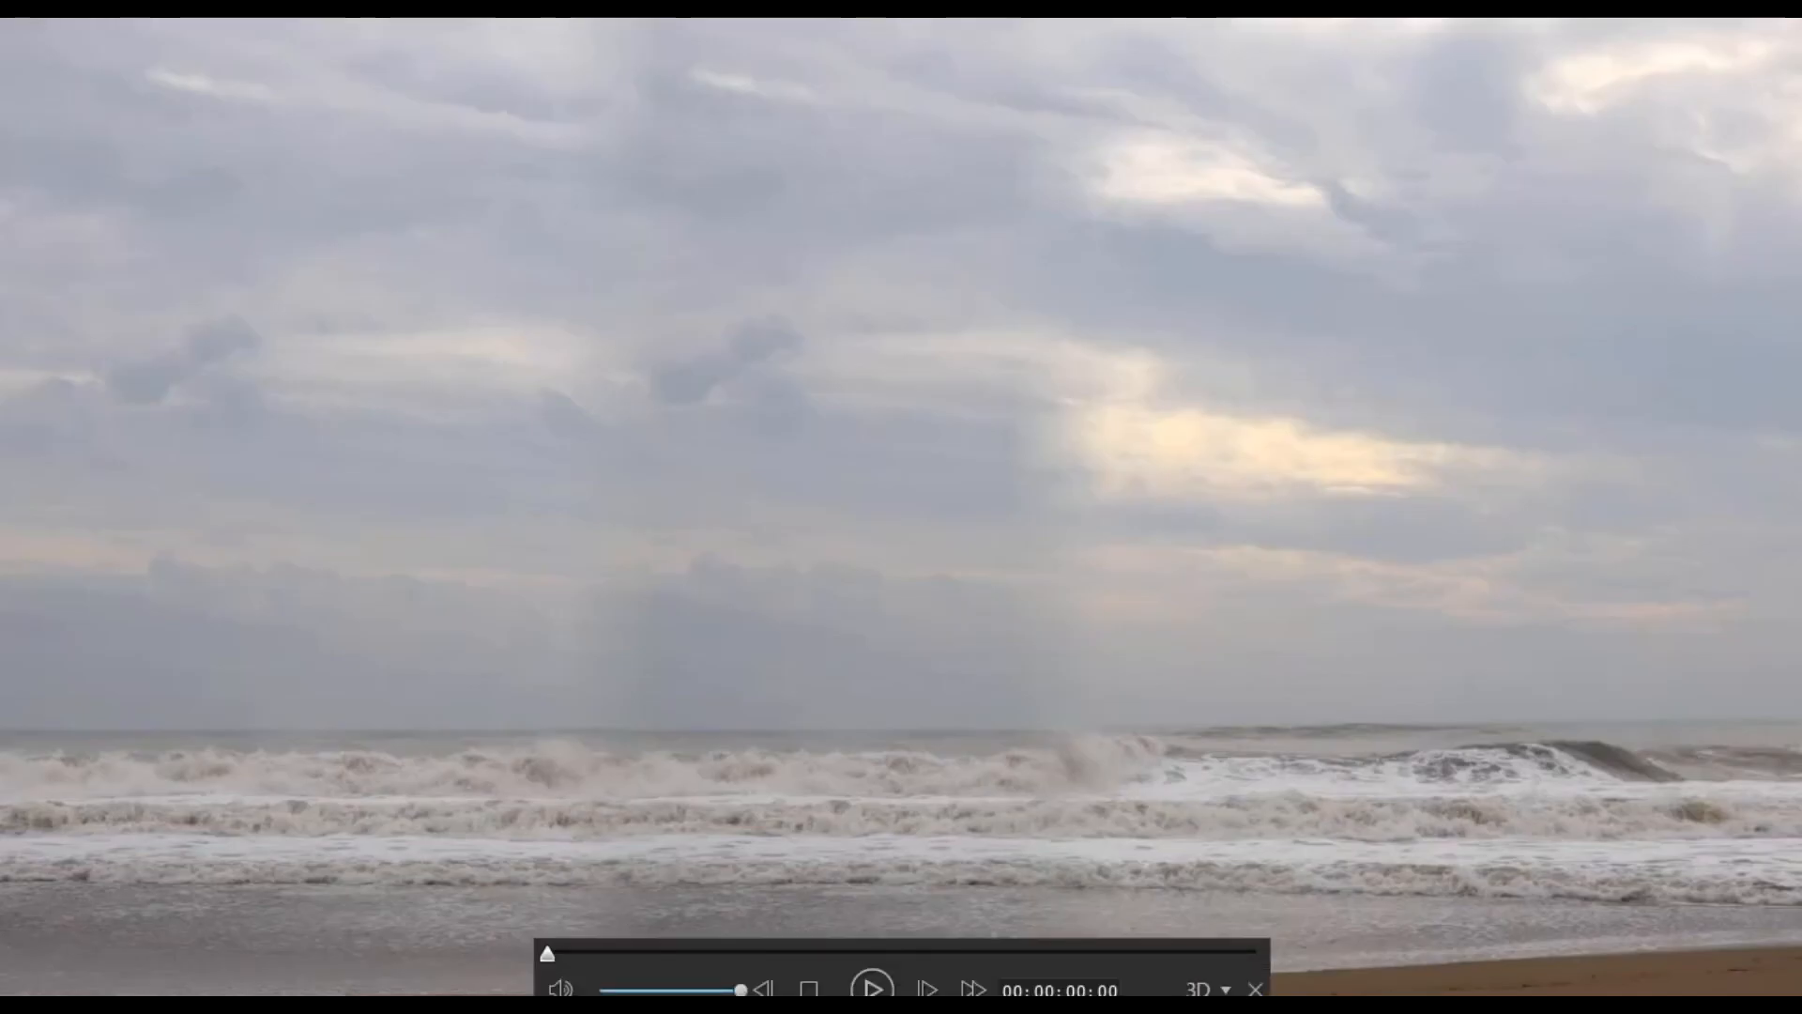
pyautogui.press('space')
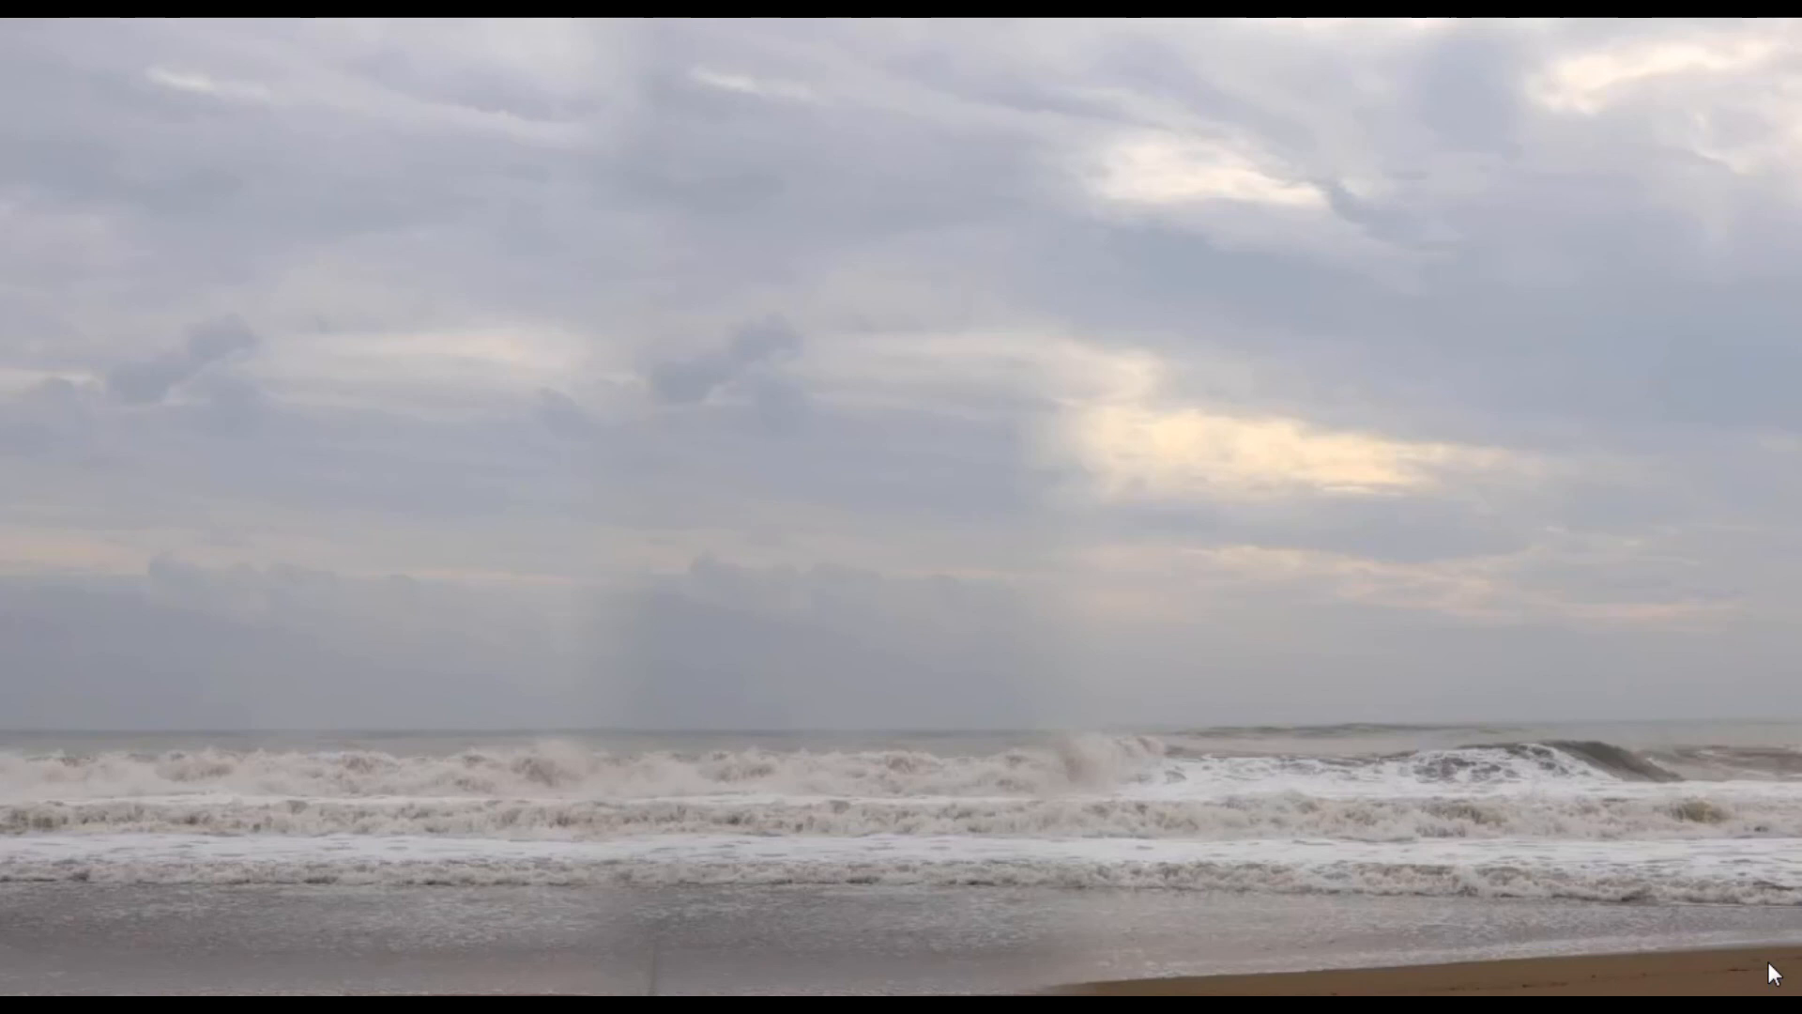
pyautogui.click(1254, 989)
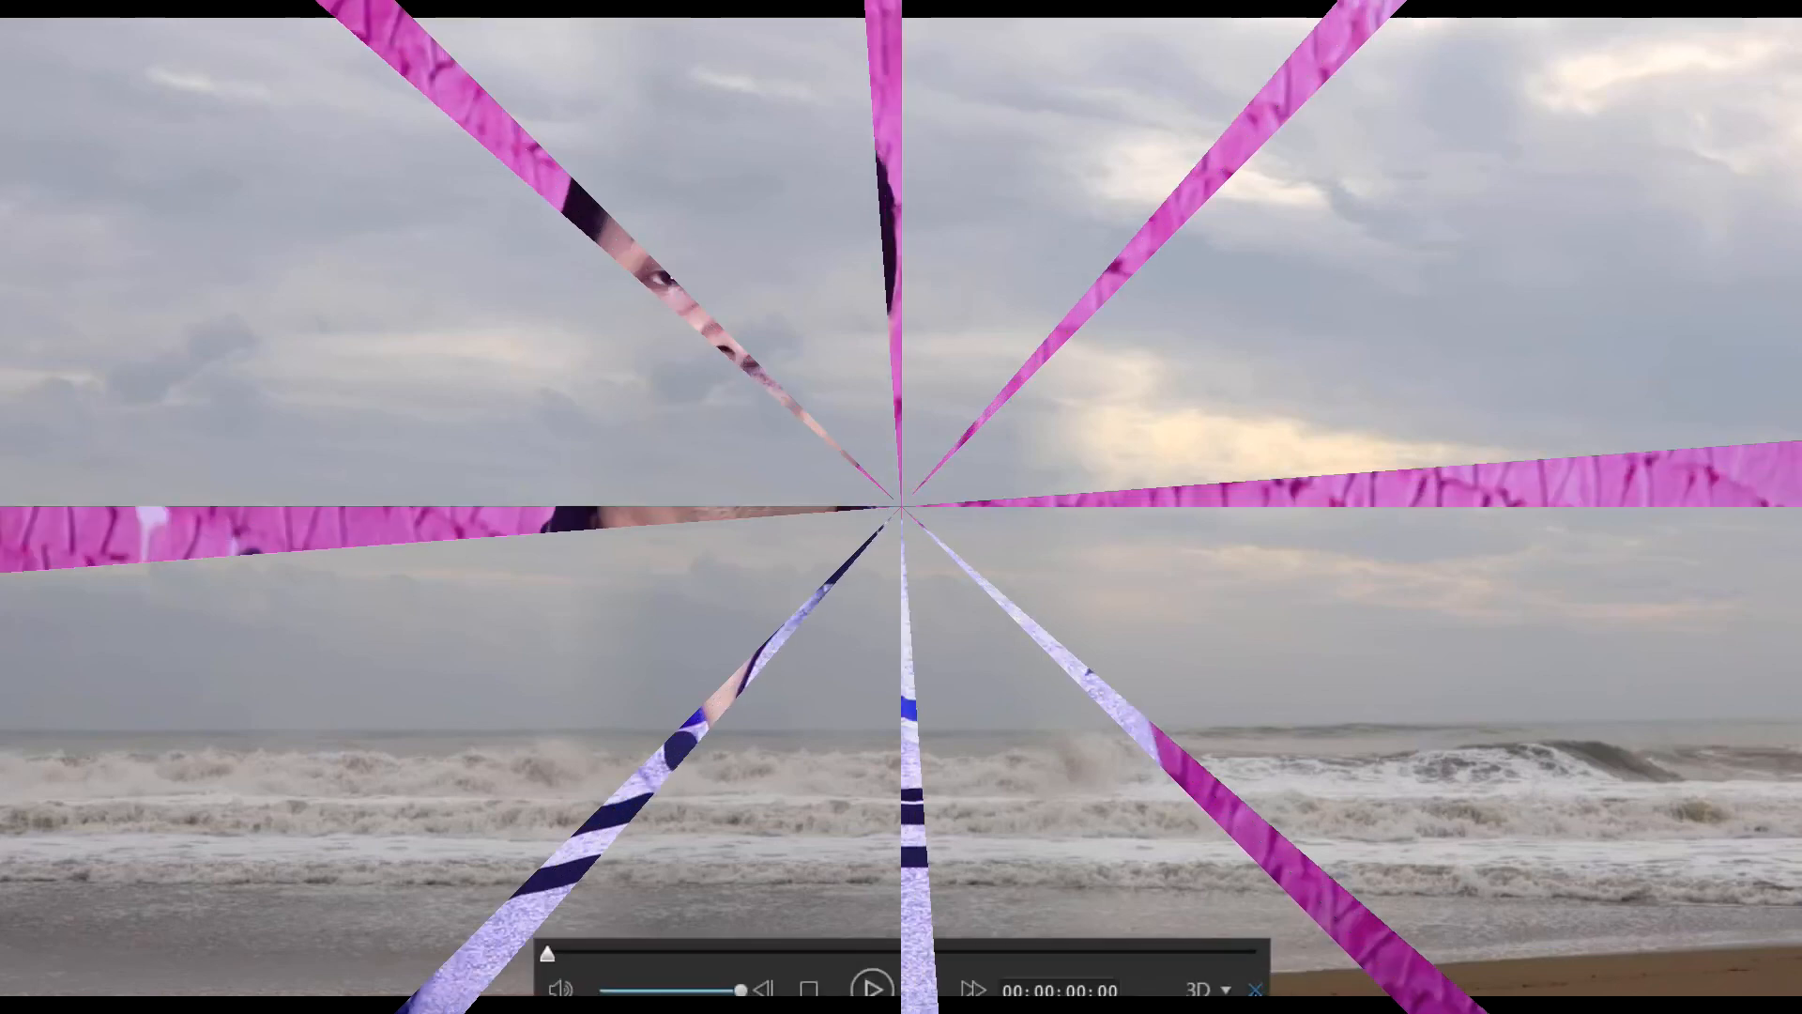